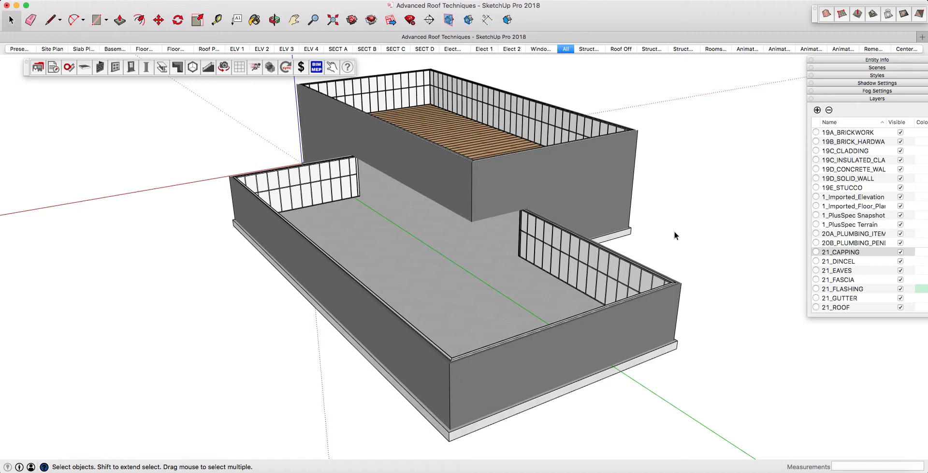
Generate a 22° metal hip roof with fascia, eaves, gutter and capping from the lower walls
middle_drag(332, 213, 544, 152)
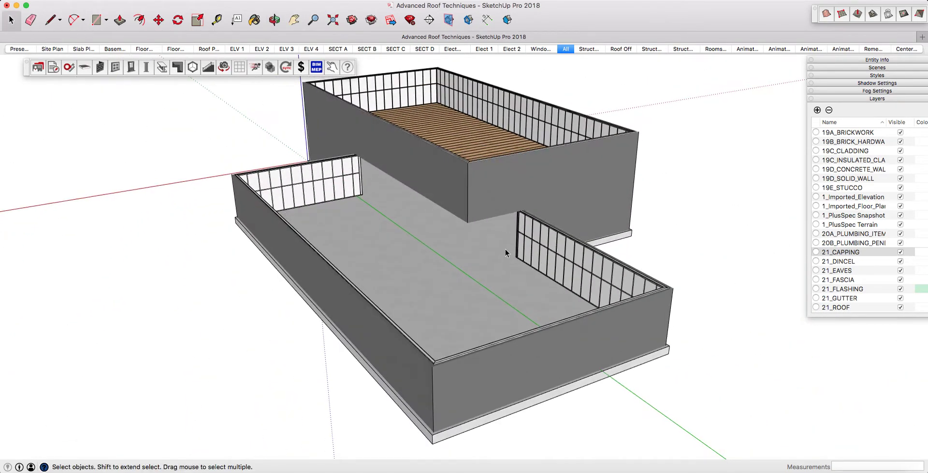
right_click(585, 362)
mouse_move(662, 450)
mouse_move(760, 460)
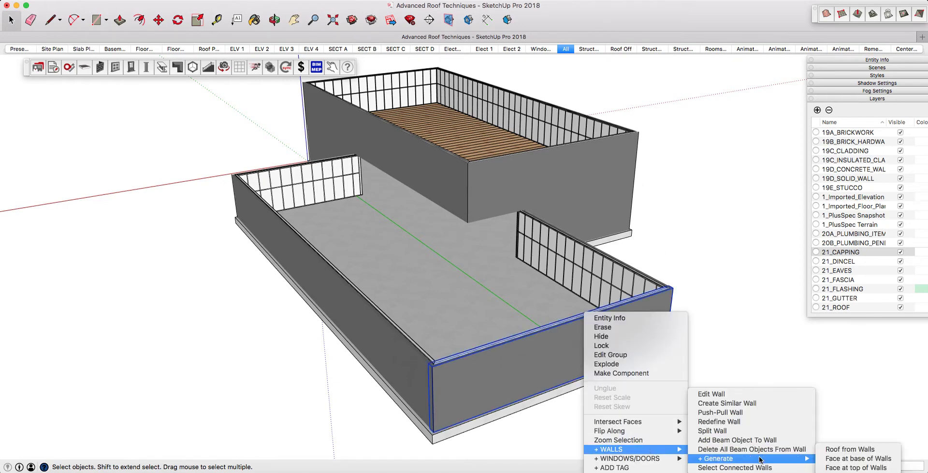
key(Escape)
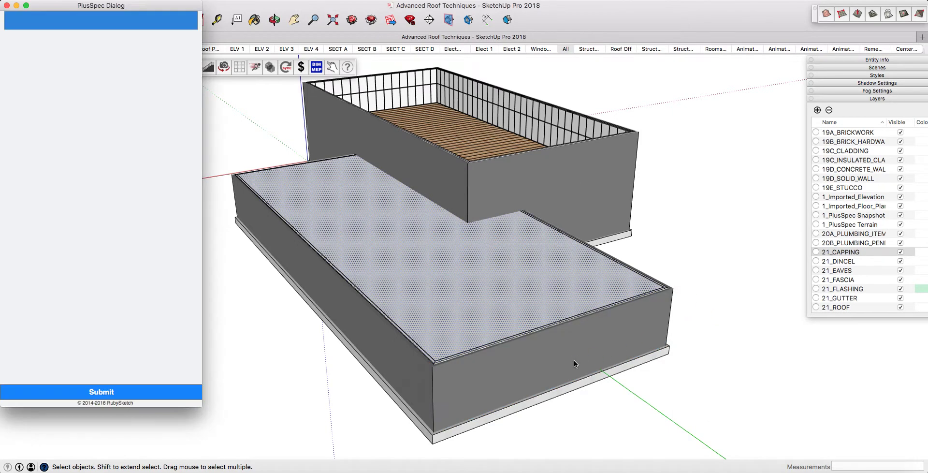
click(144, 392)
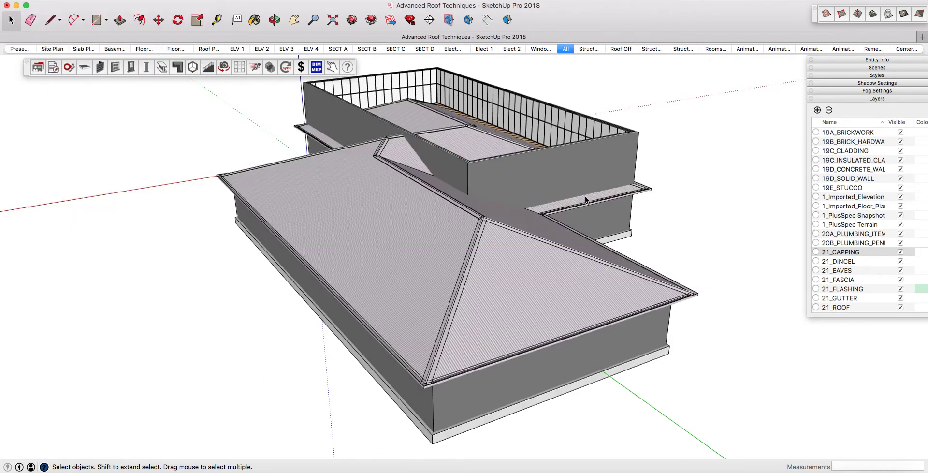
middle_drag(488, 144, 488, 283)
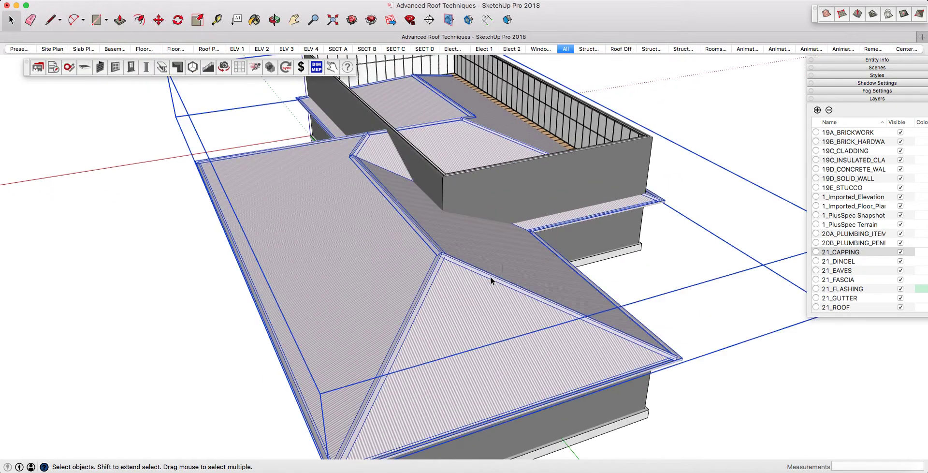
Delete the generated hip roof and move its flat roof face to the left of the building
key(Delete)
click(507, 281)
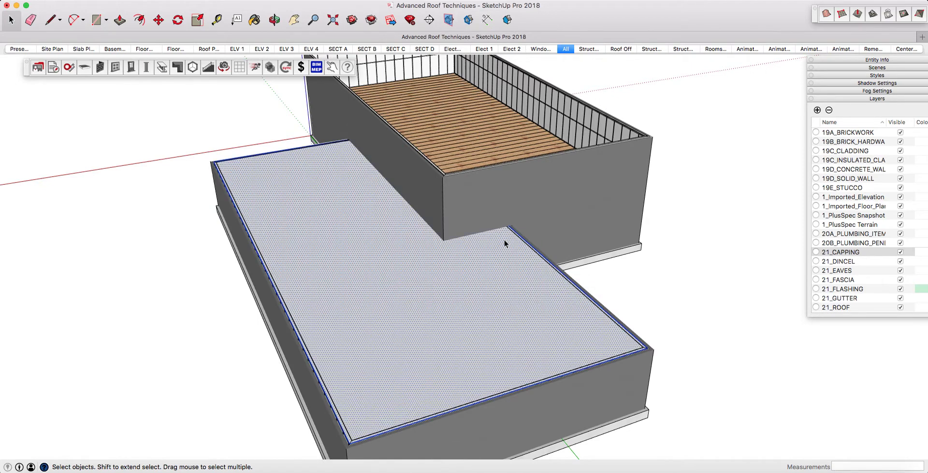
scroll(496, 251, down, 3)
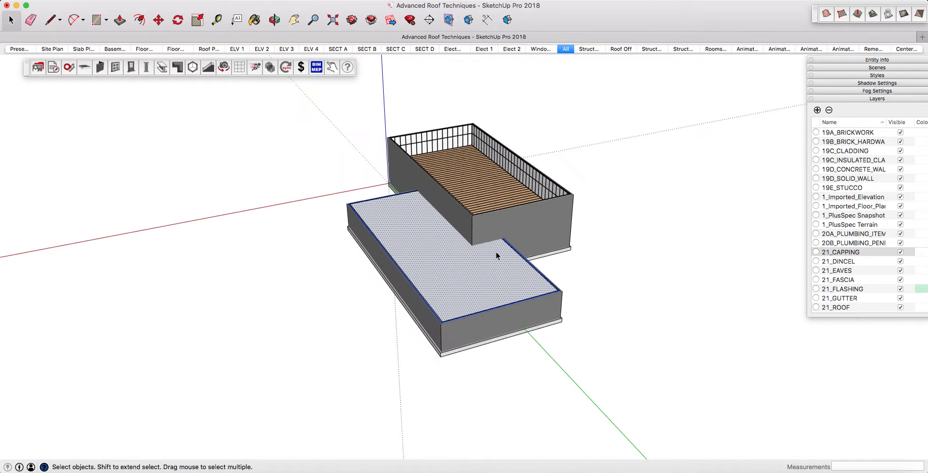
middle_drag(425, 273, 431, 267)
key(m)
click(431, 267)
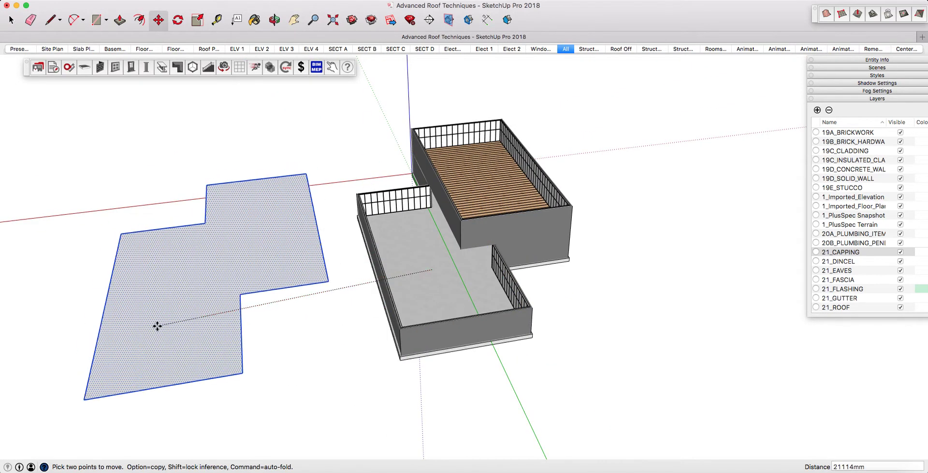
click(145, 315)
key(space)
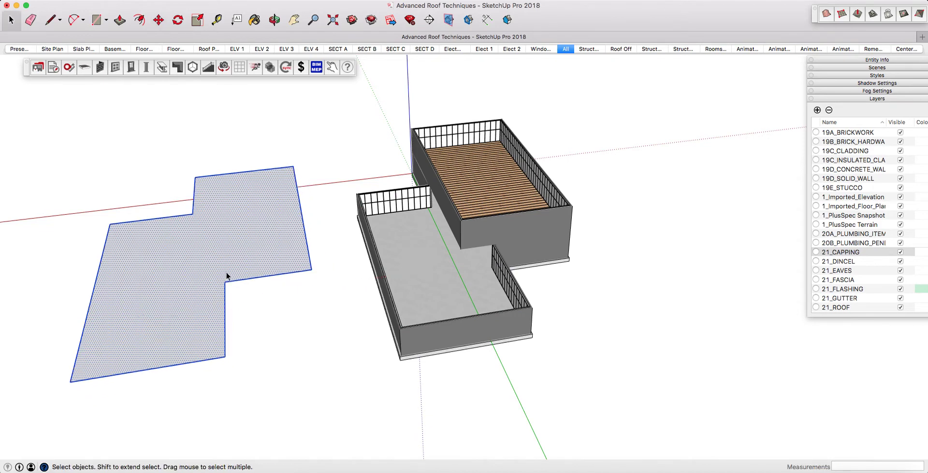
Split the moved roof face with a line, erase the cut-off part, and delete the L-shaped remainder
key(l)
click(225, 281)
click(187, 287)
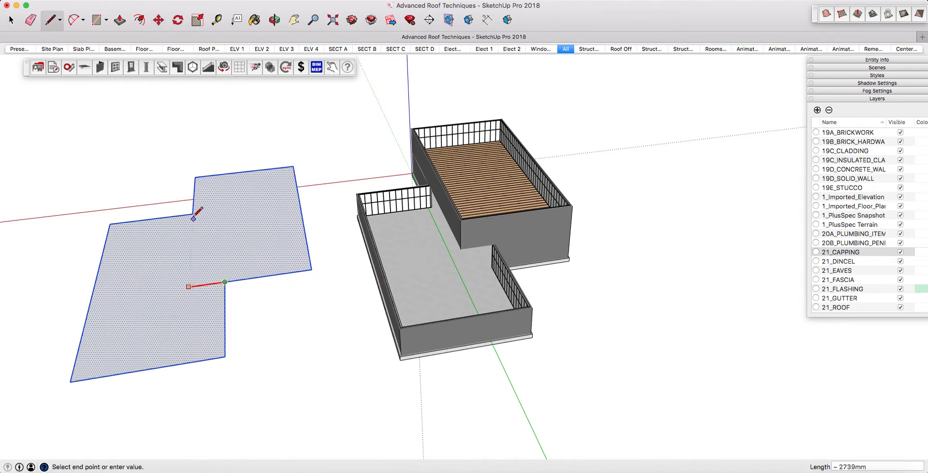
click(193, 213)
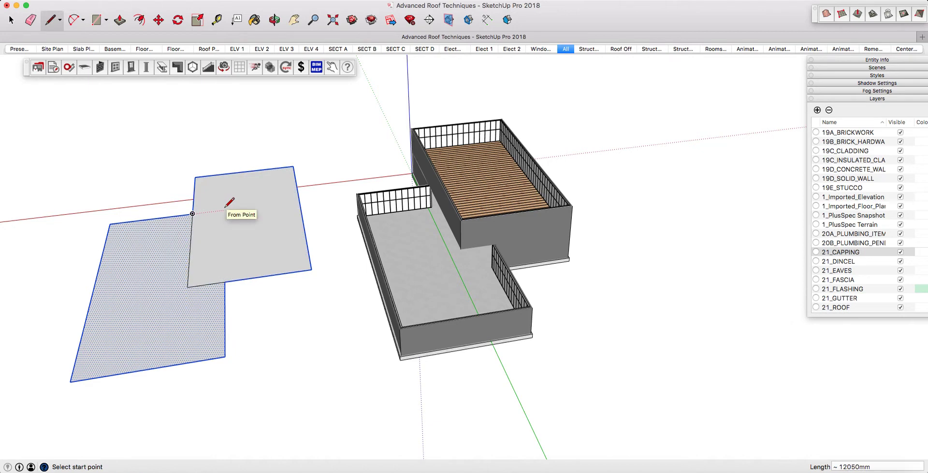
key(e)
mouse_move(297, 172)
mouse_down()
mouse_move(288, 275)
mouse_move(271, 265)
mouse_move(307, 207)
mouse_up()
key(space)
click(153, 305)
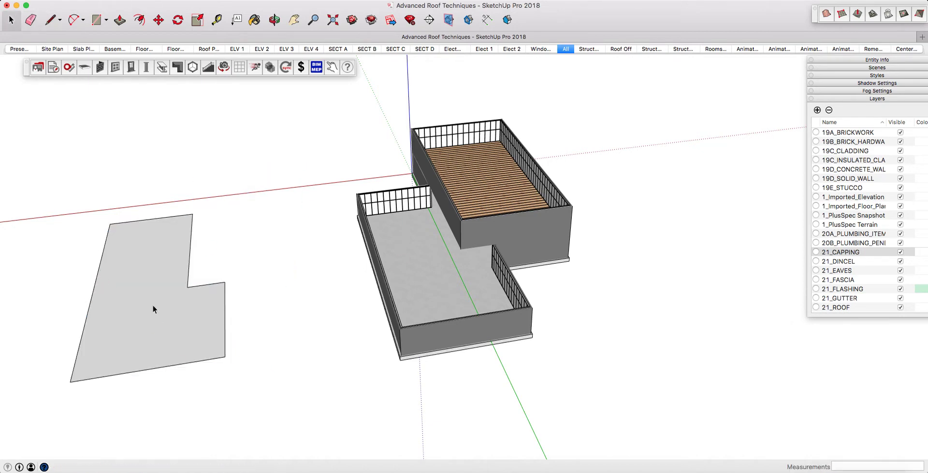
key(Delete)
middle_drag(632, 231, 624, 229)
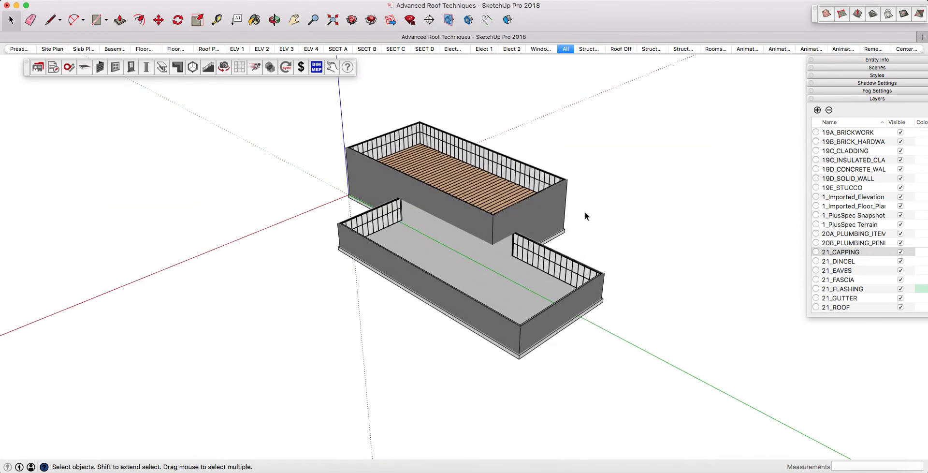
scroll(585, 213, up, 2)
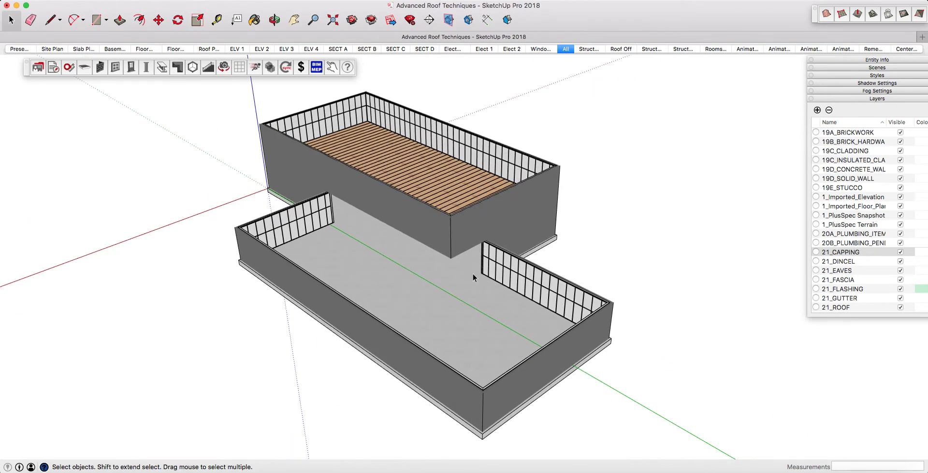
middle_drag(473, 274, 417, 272)
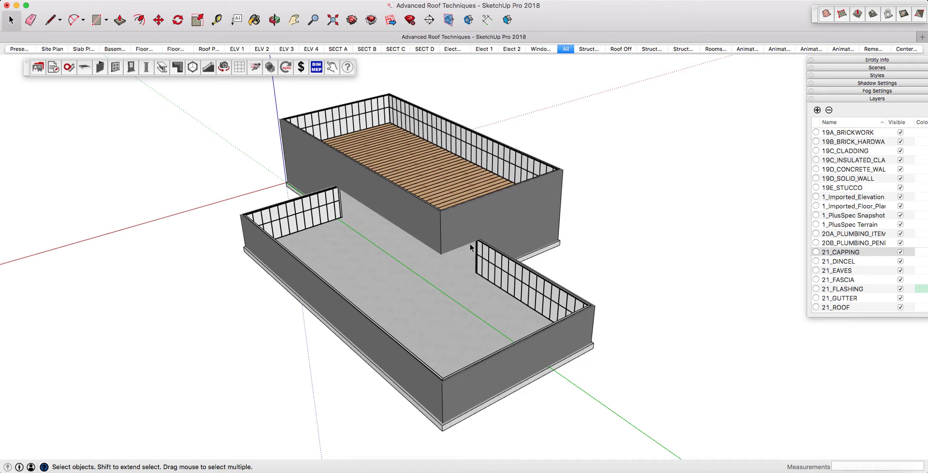
middle_drag(521, 239, 638, 280)
scroll(480, 299, up, 5)
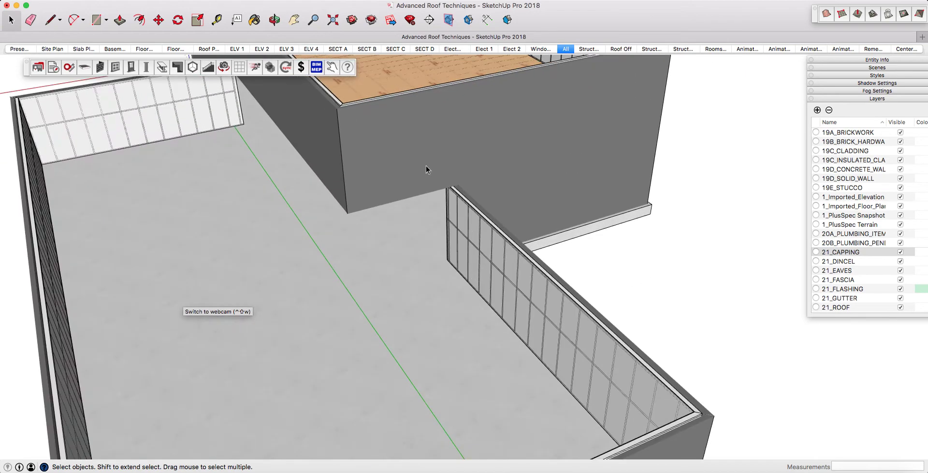
Draw a rectangle from the inner wall corner to the far wall corner over the lower storey
click(99, 22)
middle_drag(408, 348, 421, 315)
scroll(443, 199, up, 5)
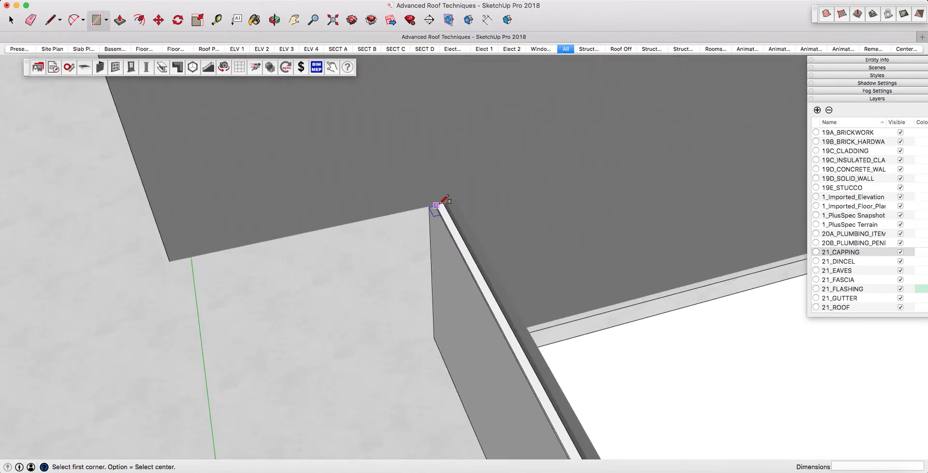
scroll(444, 199, up, 4)
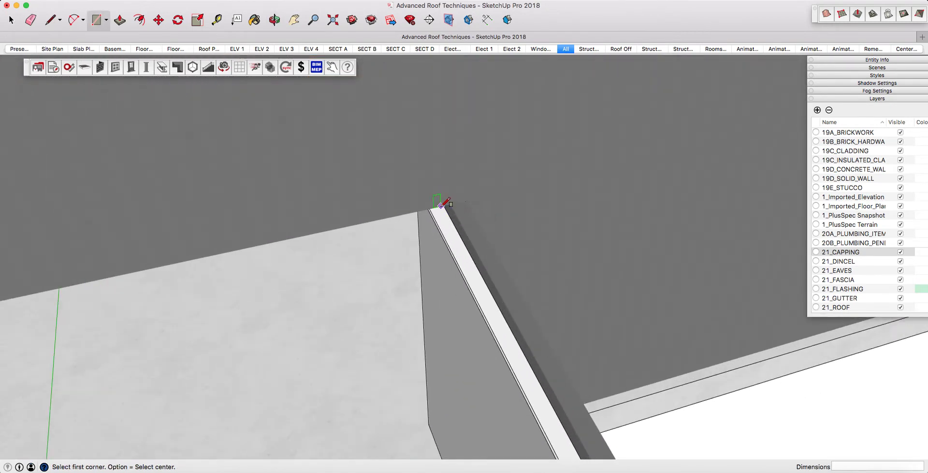
click(441, 206)
scroll(444, 203, down, 8)
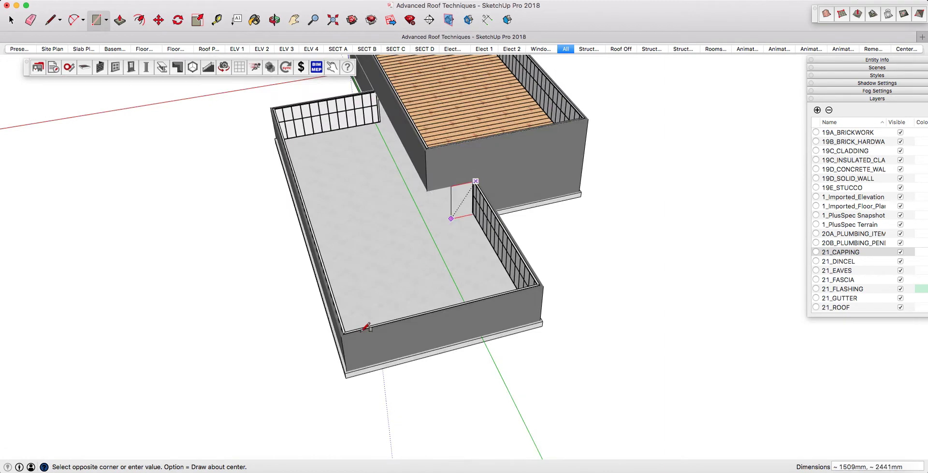
scroll(363, 330, up, 8)
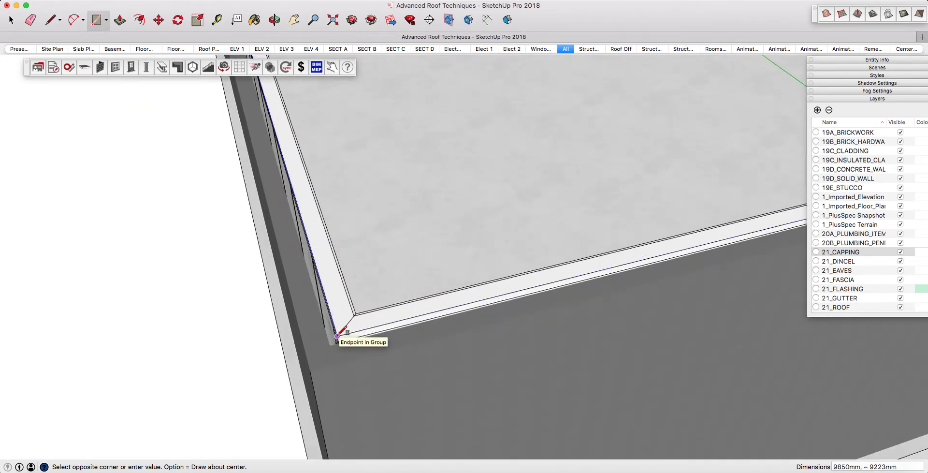
click(337, 336)
Draw a second rectangle between the upper and outer wall corners, then erase the dividing edge
scroll(357, 361, down, 3)
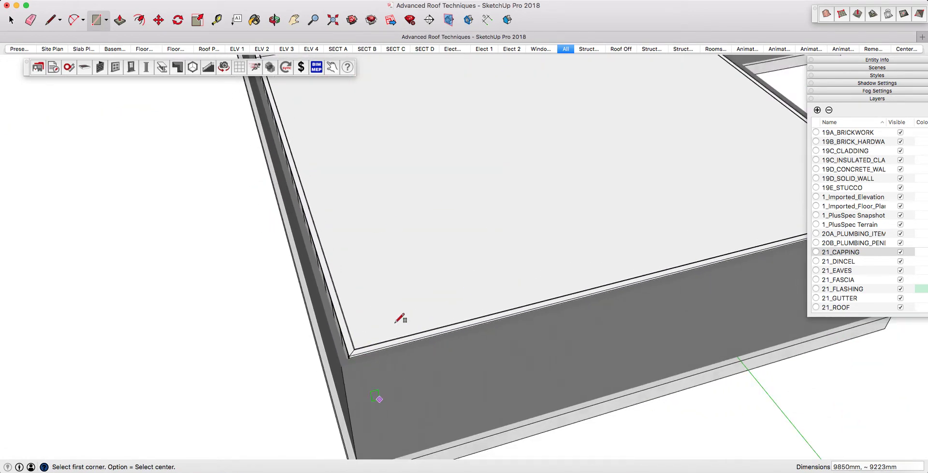
scroll(401, 332, down, 6)
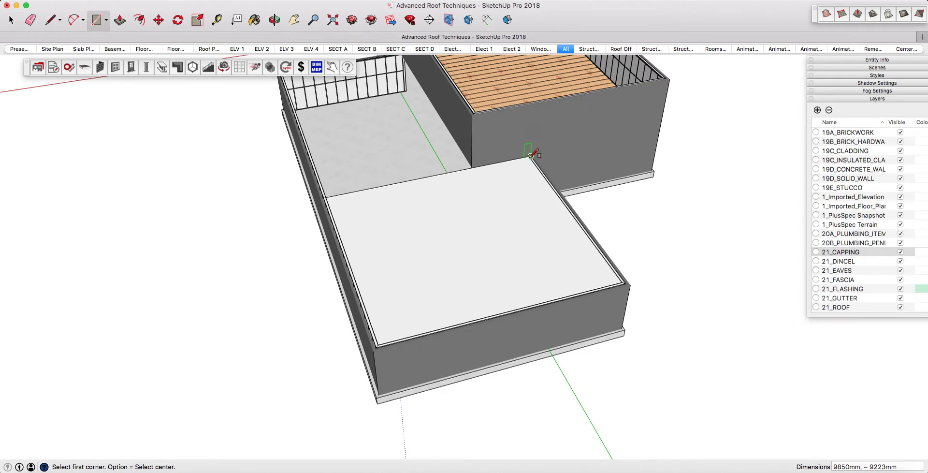
scroll(531, 155, up, 5)
scroll(482, 180, down, 3)
scroll(505, 235, up, 2)
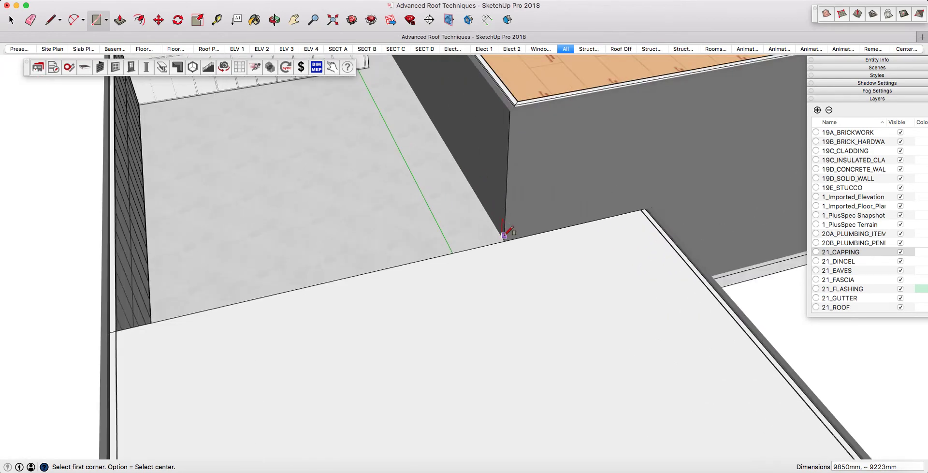
click(504, 236)
scroll(472, 300, down, 4)
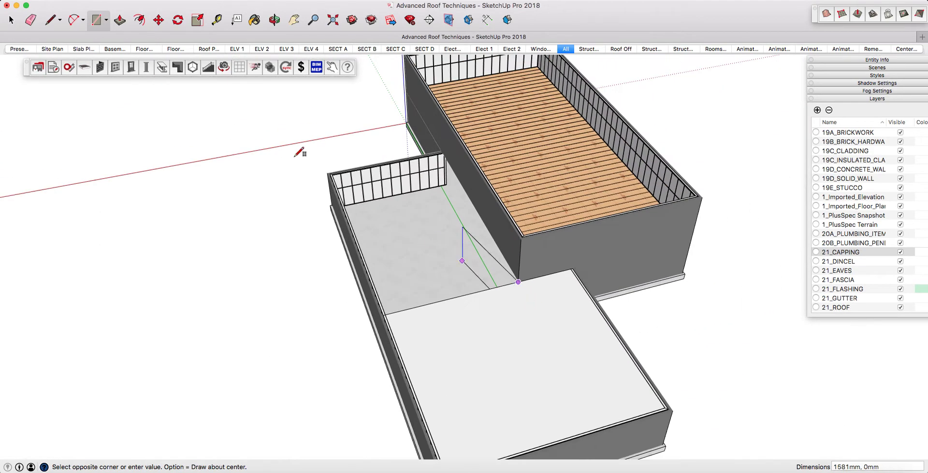
scroll(358, 174, up, 6)
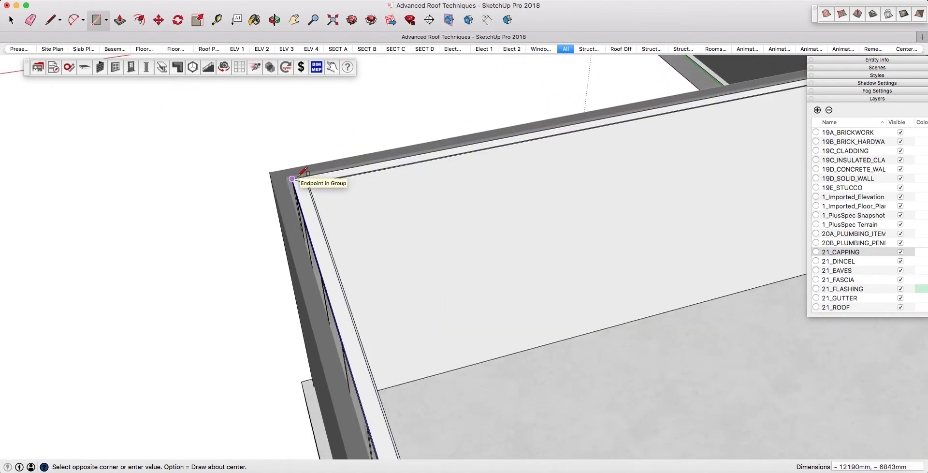
click(296, 177)
scroll(387, 174, down, 5)
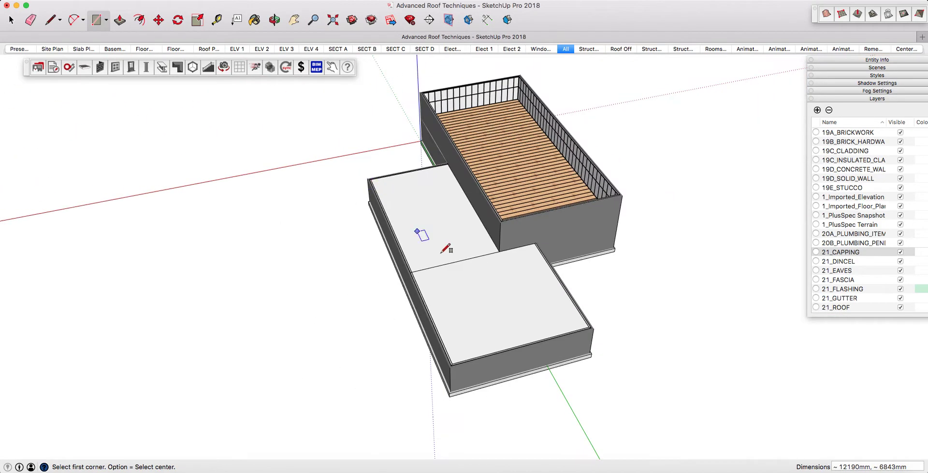
scroll(448, 266, up, 3)
key(e)
click(454, 269)
scroll(479, 237, up, 2)
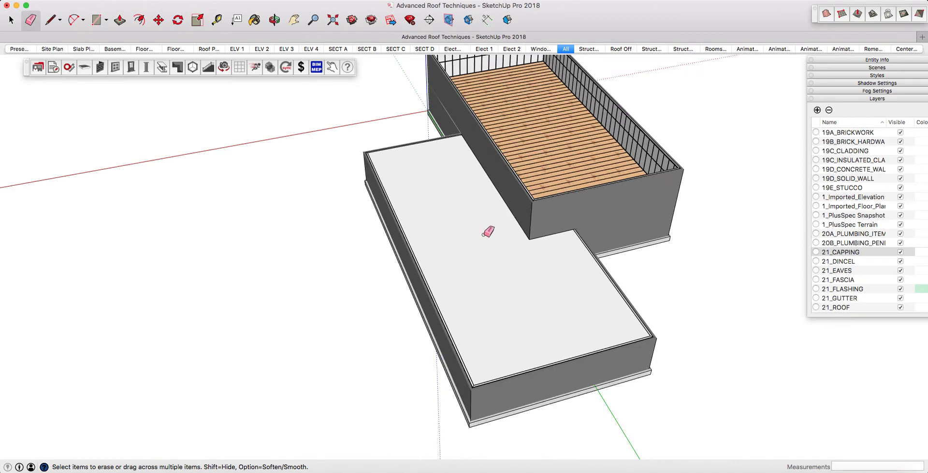
key(space)
middle_drag(492, 222, 427, 307)
click(485, 258)
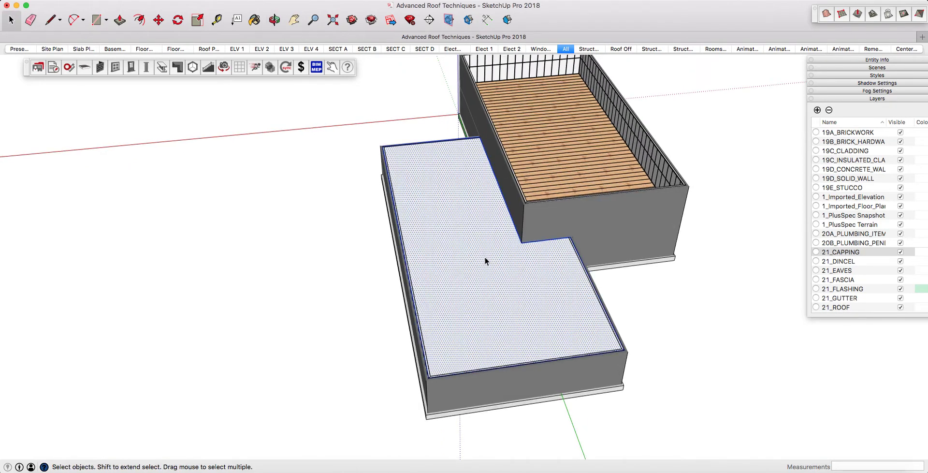
key(m)
key(alt)
click(522, 242)
scroll(487, 255, down, 3)
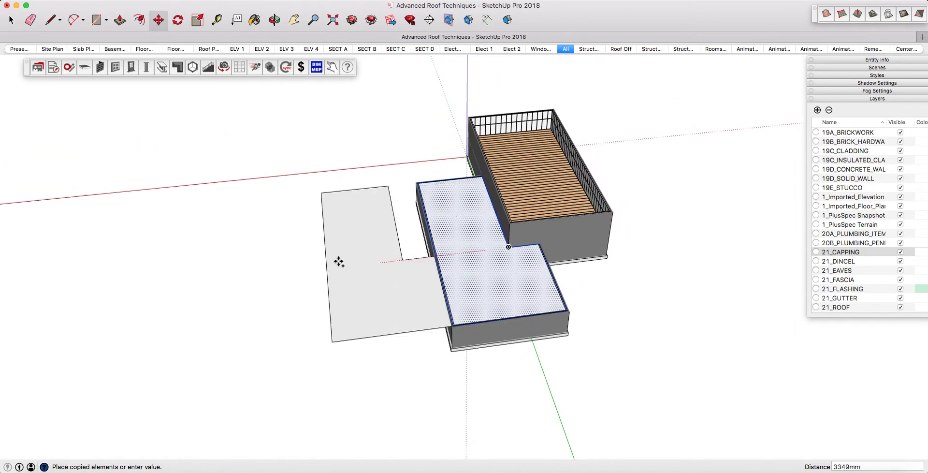
click(312, 273)
key(space)
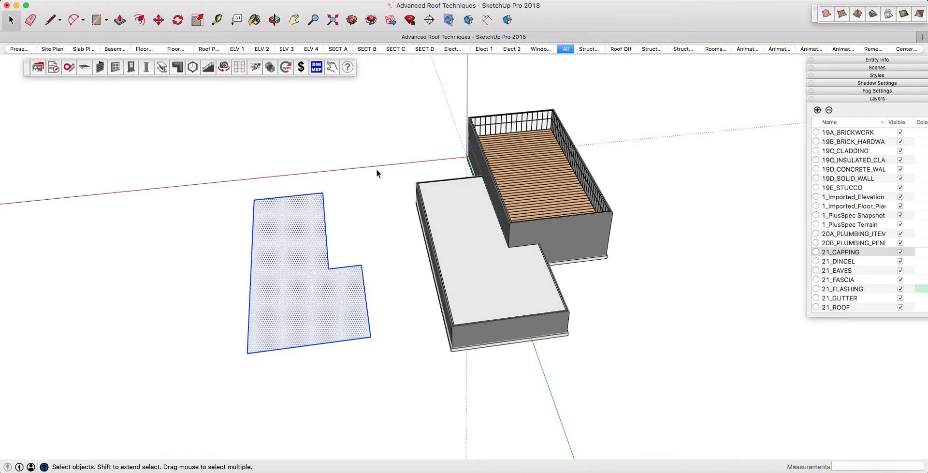
key(Delete)
scroll(541, 271, up, 5)
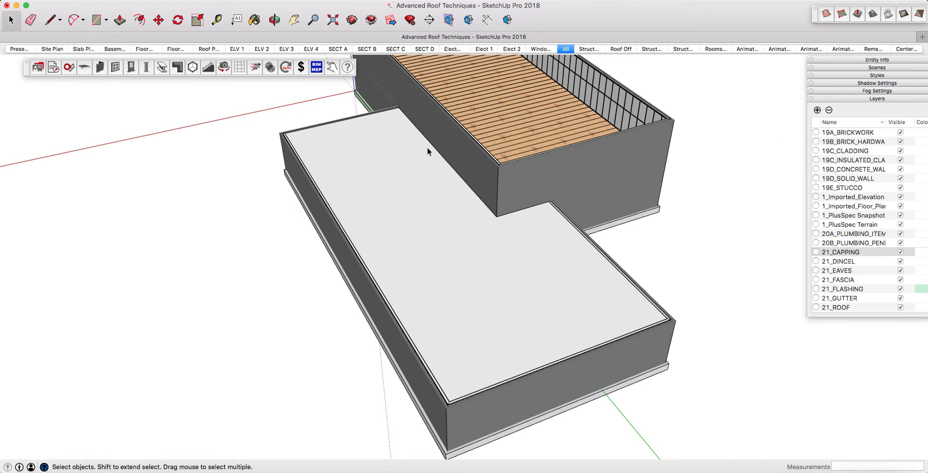
click(443, 216)
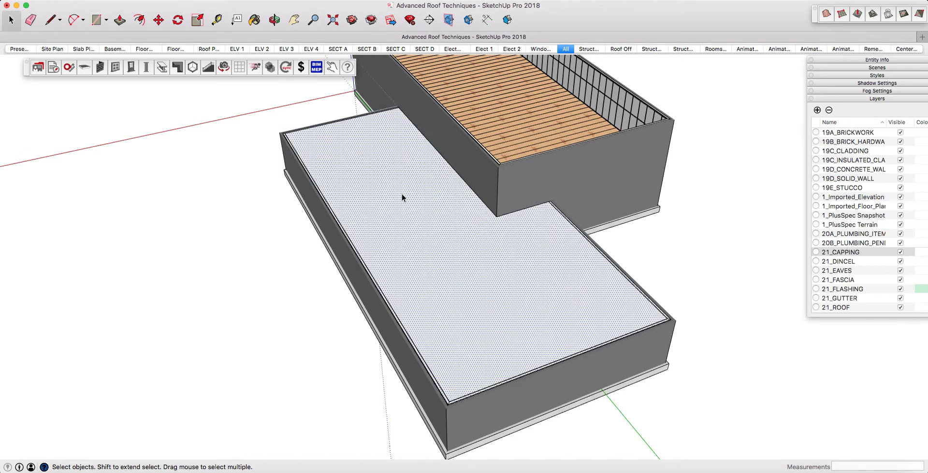
Generate a 22° metal hip roof on the L-shaped face with PlusSpec's Hip Roof tool
click(107, 73)
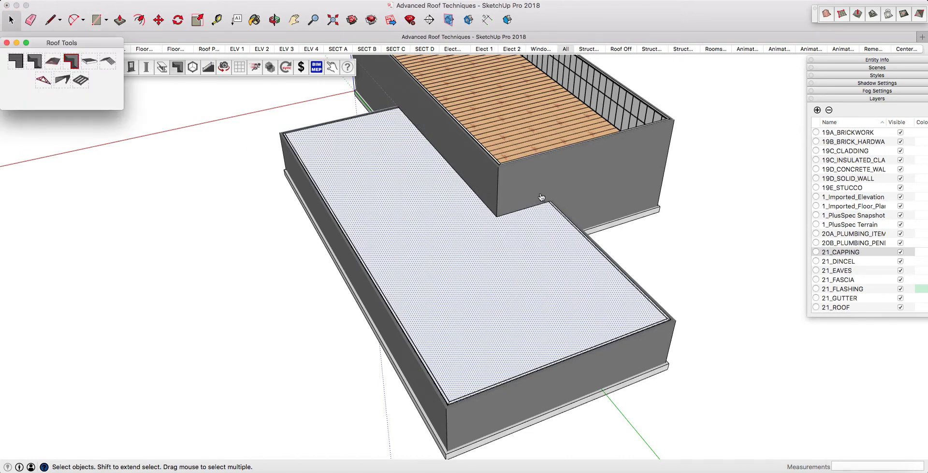
click(583, 232)
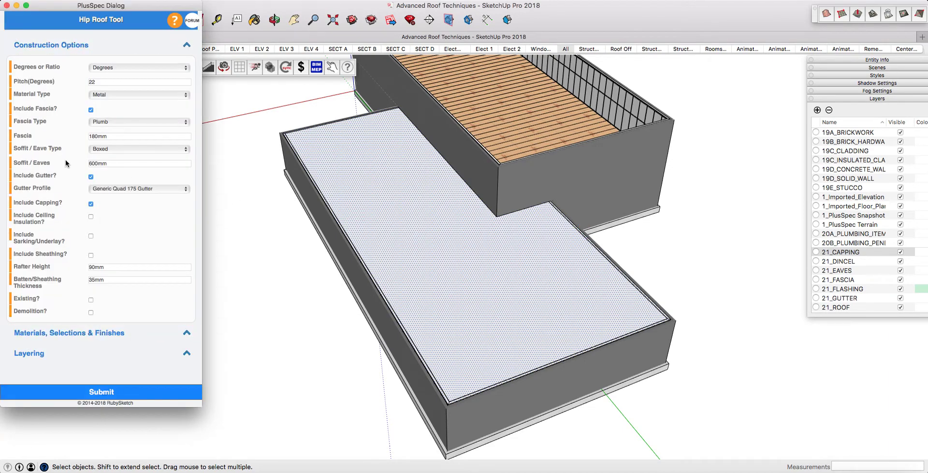
click(121, 394)
middle_drag(703, 202, 553, 224)
right_click(545, 213)
Hide the deck floor, inspect the roof, and delete the hip roof group
click(575, 236)
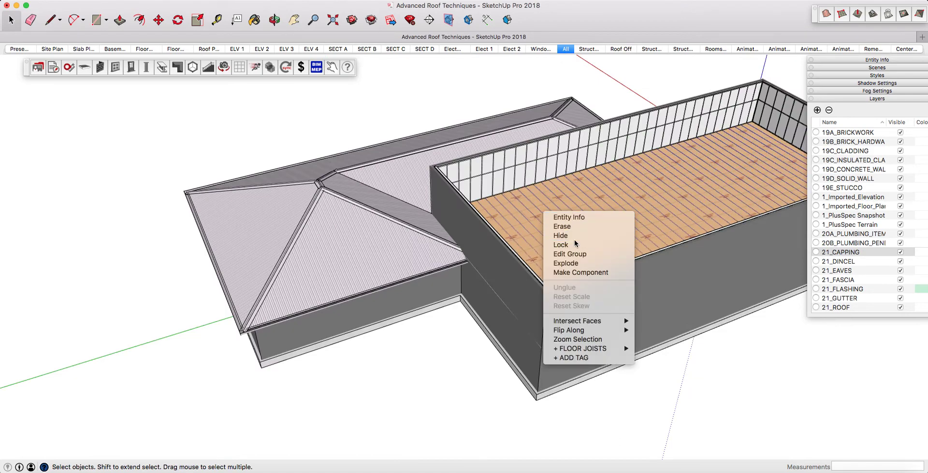
middle_drag(523, 208, 360, 247)
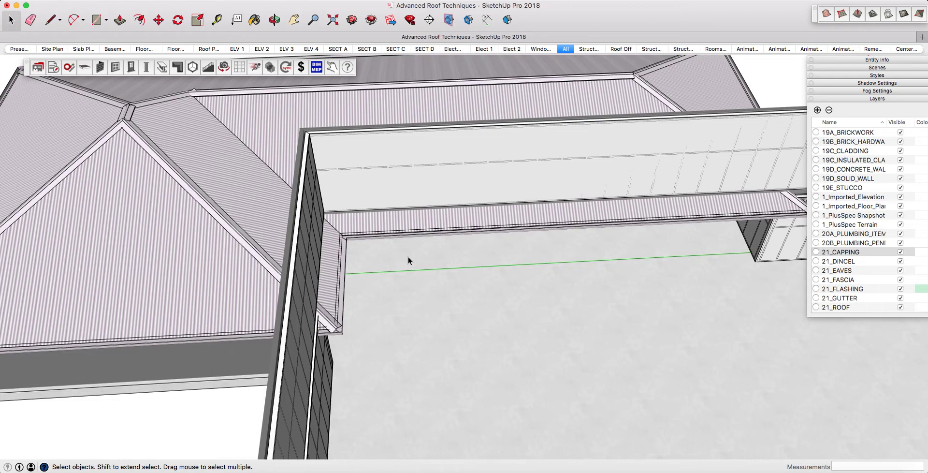
scroll(408, 257, down, 5)
middle_drag(400, 247, 409, 232)
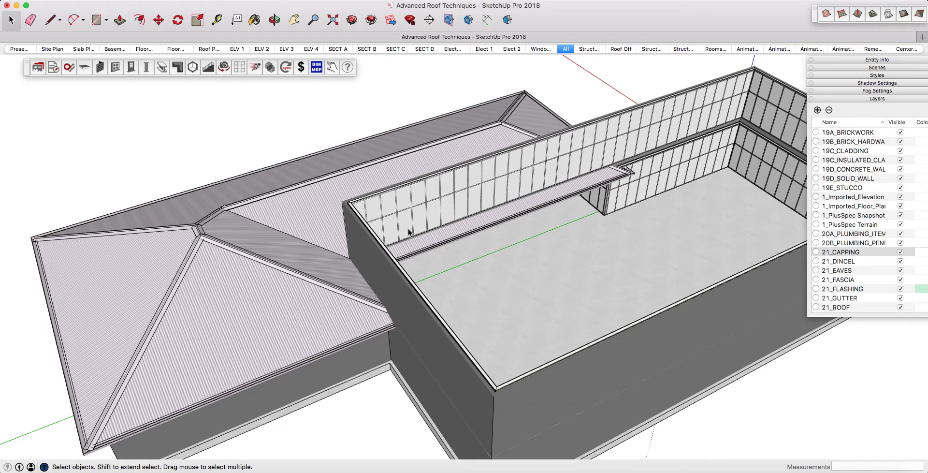
middle_drag(421, 211, 454, 288)
click(309, 259)
key(Delete)
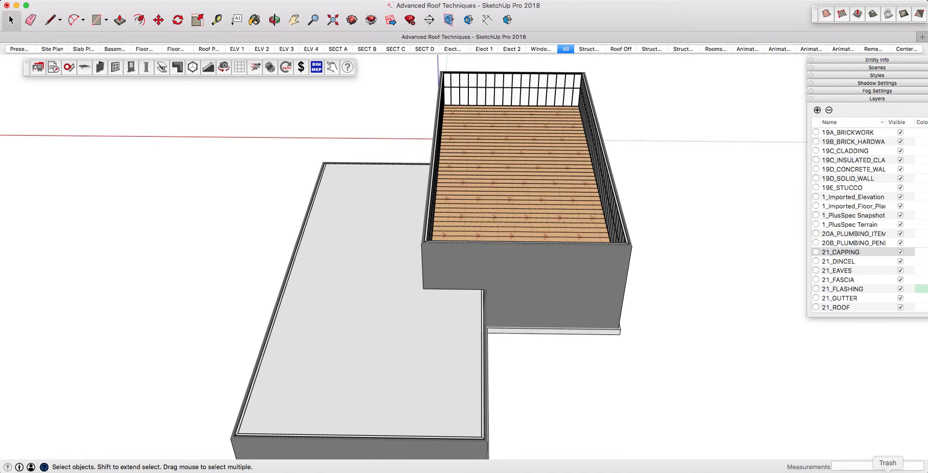
middle_drag(463, 358, 449, 438)
scroll(448, 434, up, 3)
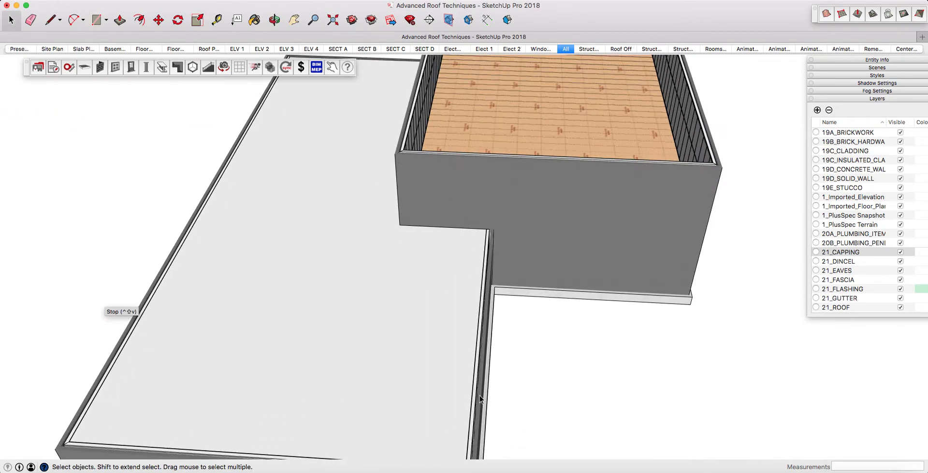
scroll(477, 394, up, 3)
click(473, 389)
click(477, 390)
scroll(473, 390, up, 3)
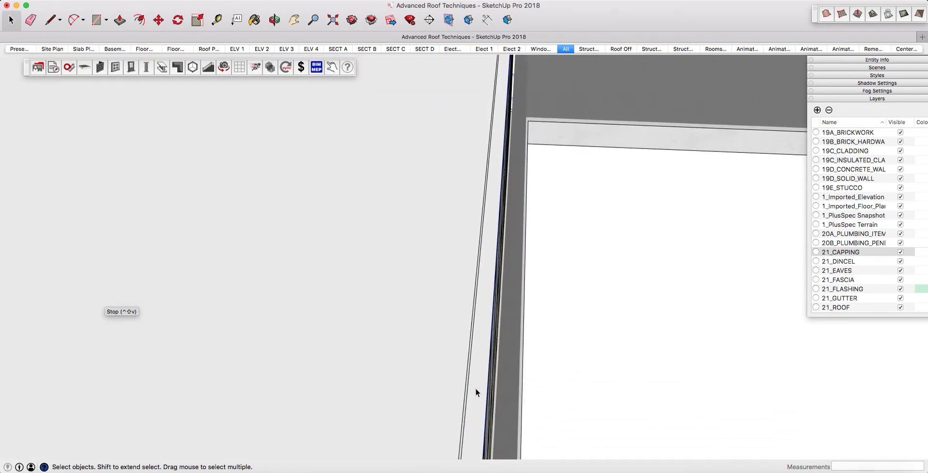
scroll(420, 250, down, 5)
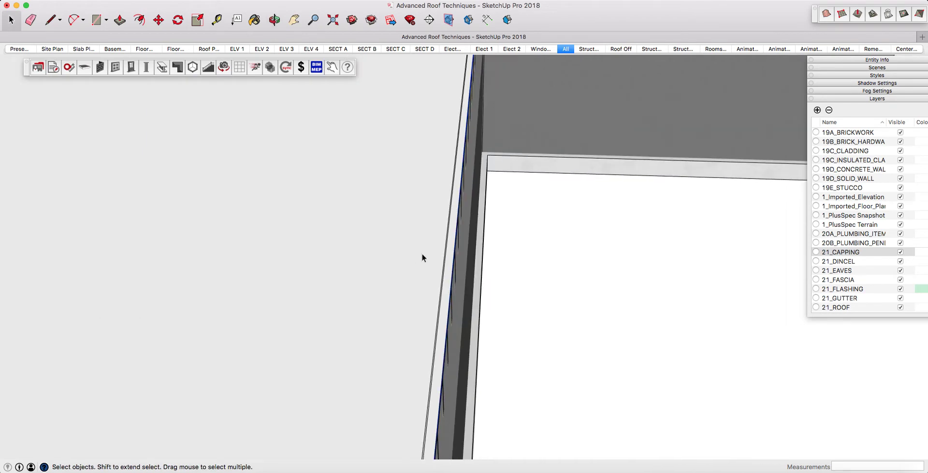
key(m)
click(441, 274)
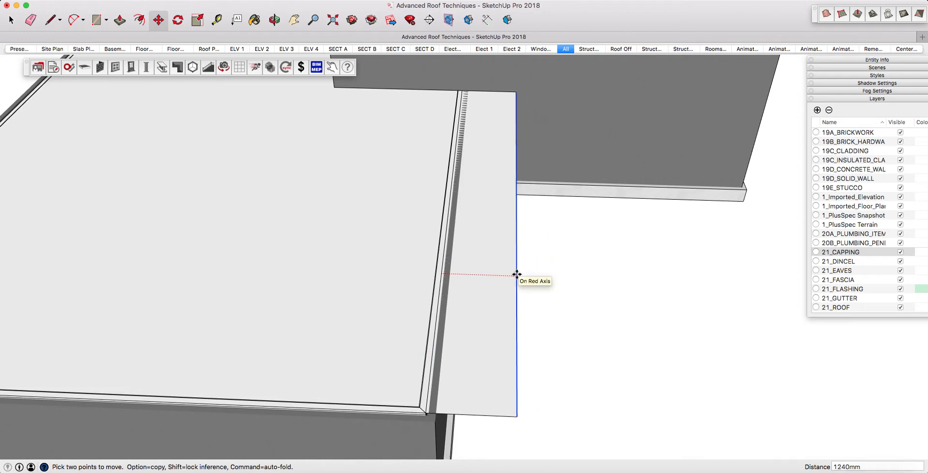
text(600)
key(Return)
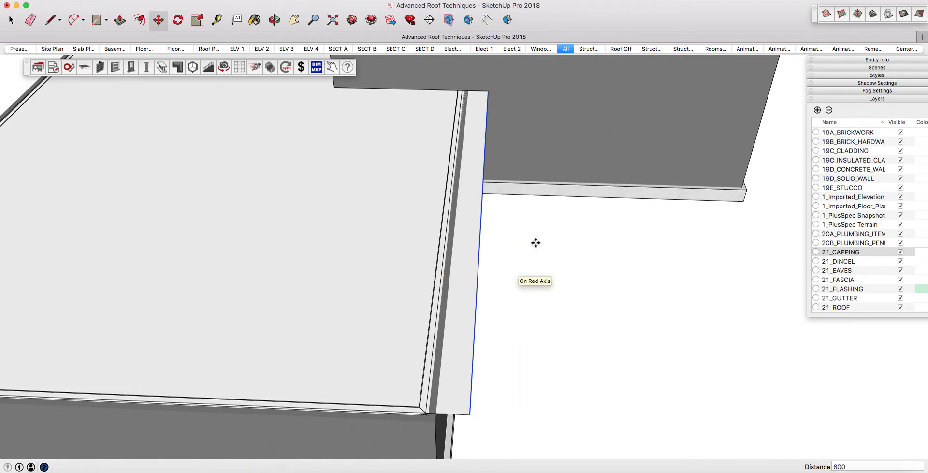
scroll(507, 273, down, 5)
key(space)
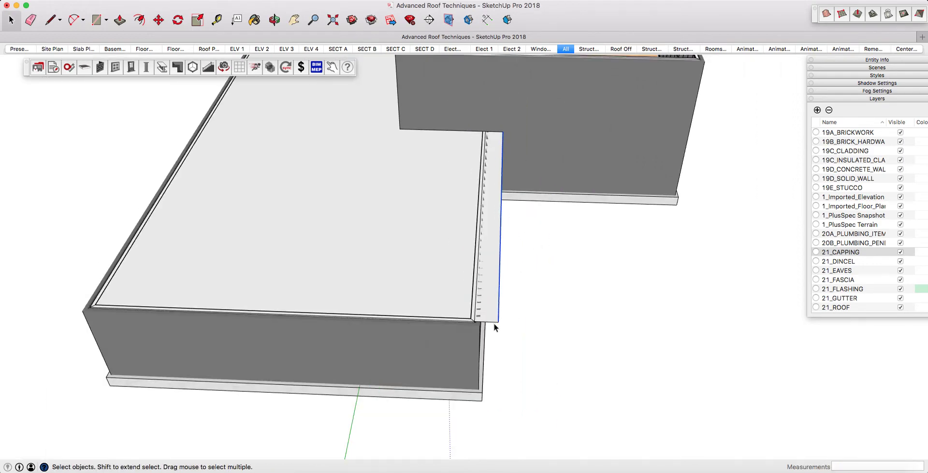
click(494, 323)
key(m)
click(494, 323)
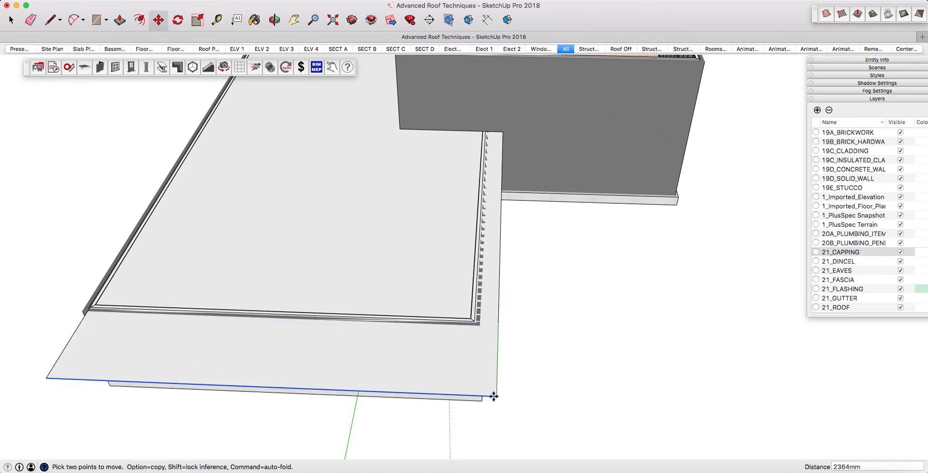
click(494, 394)
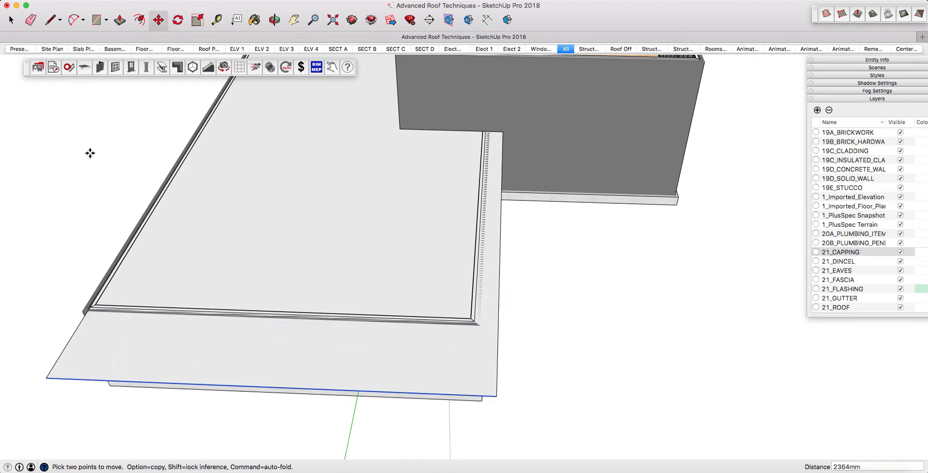
scroll(513, 172, down, 3)
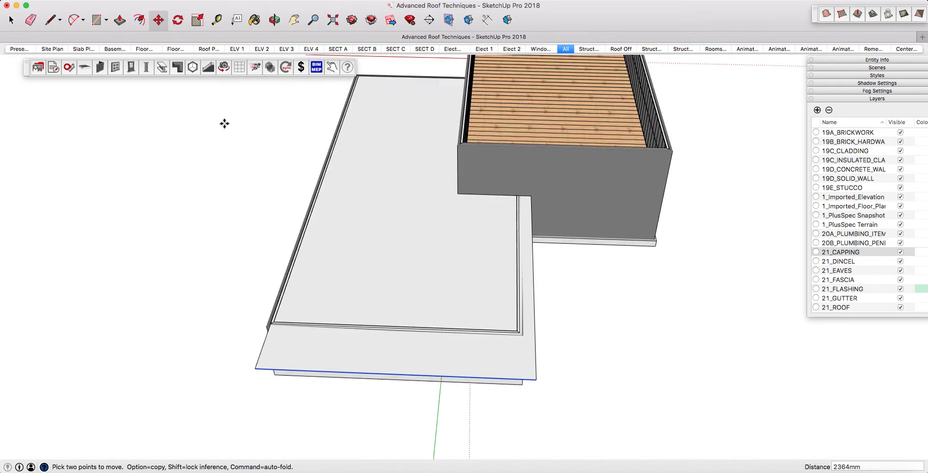
middle_drag(532, 319, 450, 332)
scroll(449, 333, up, 4)
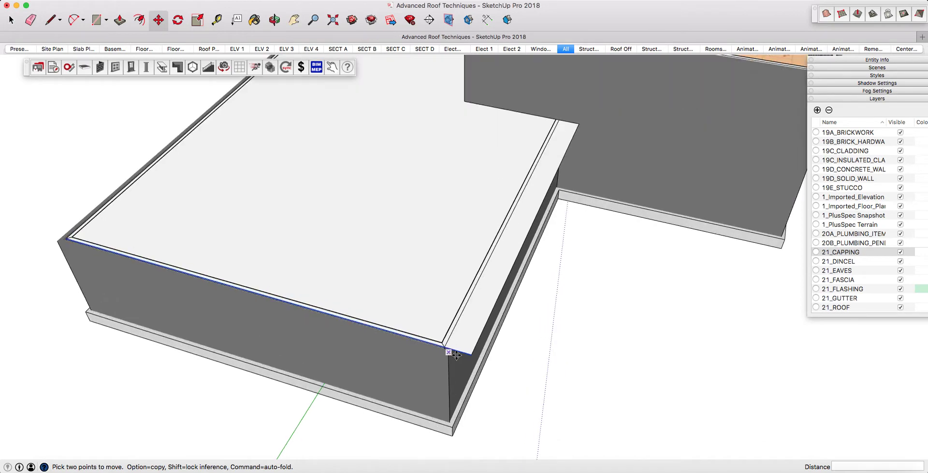
click(458, 352)
text(600)
key(Return)
key(space)
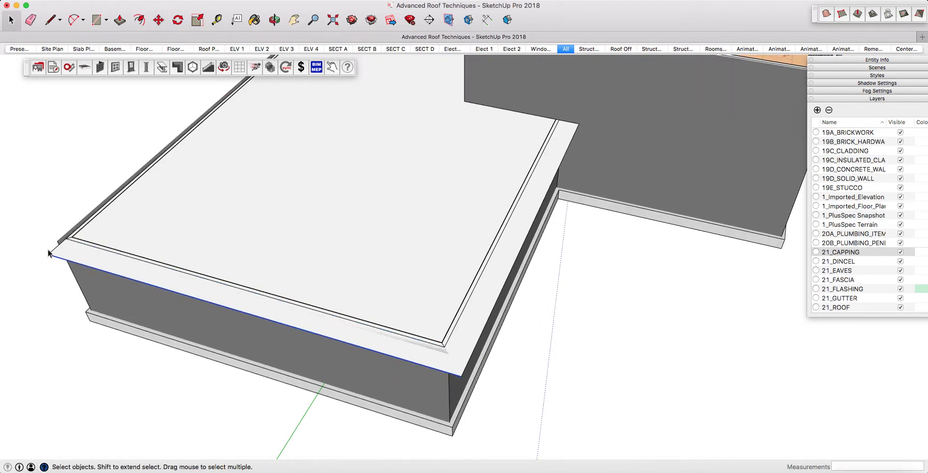
key(m)
click(54, 252)
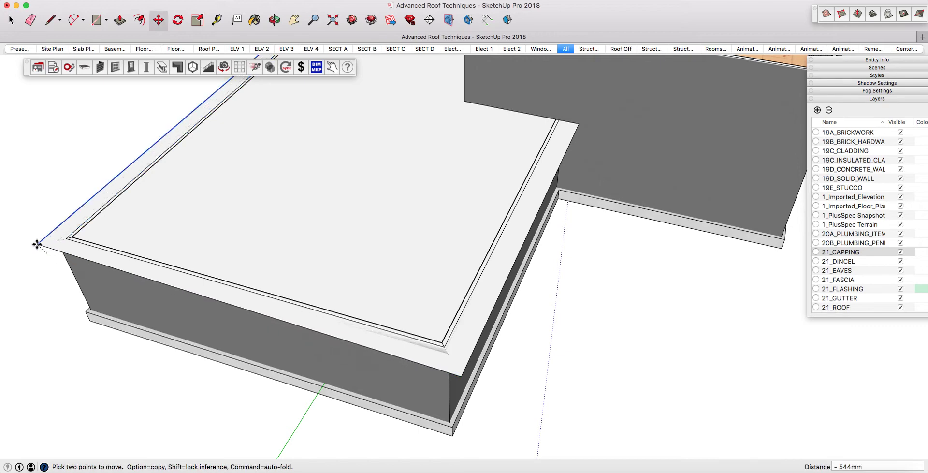
click(32, 249)
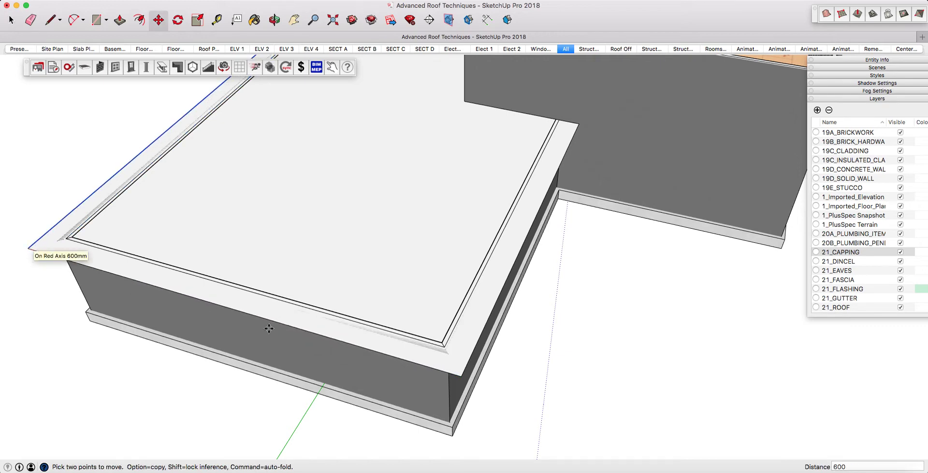
middle_drag(435, 327, 489, 348)
scroll(488, 348, up, 6)
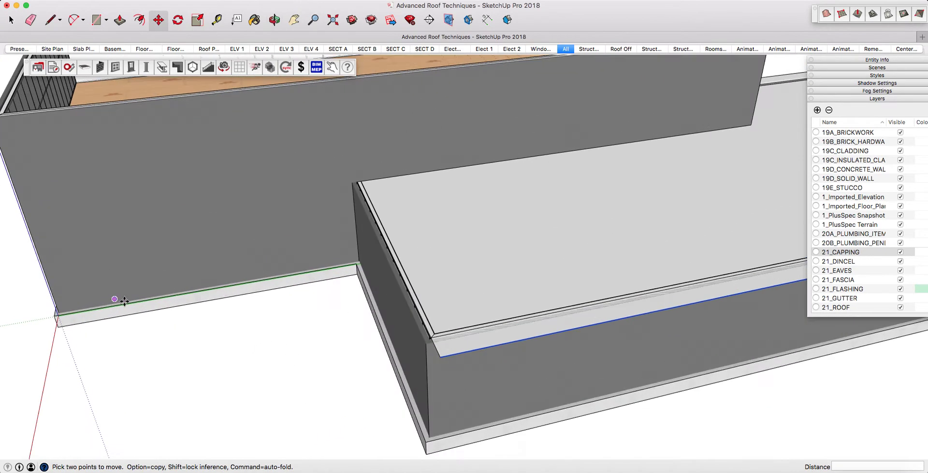
key(space)
key(m)
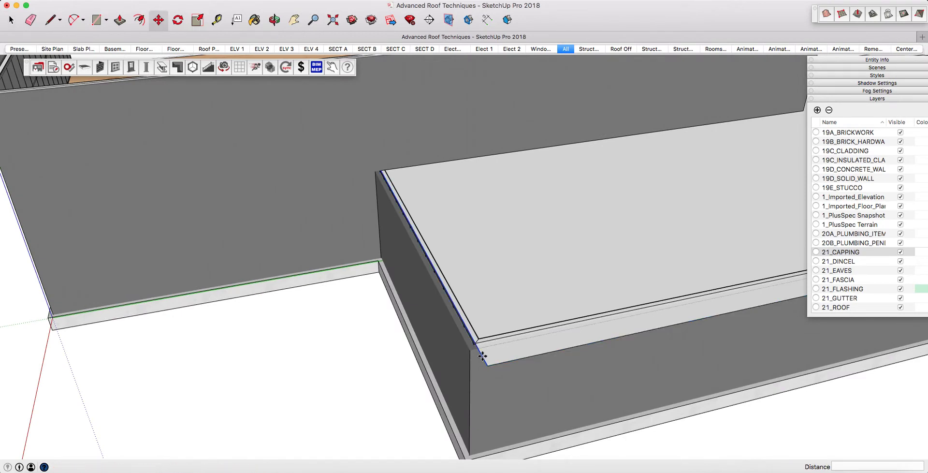
click(477, 360)
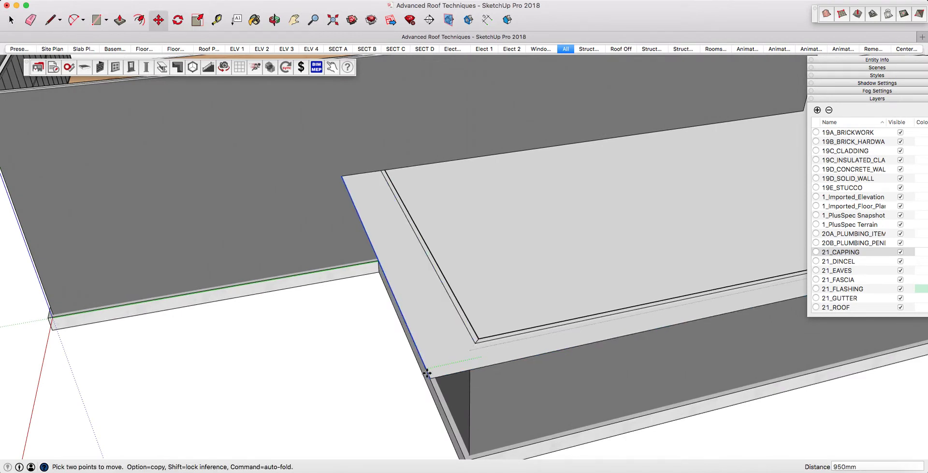
click(427, 373)
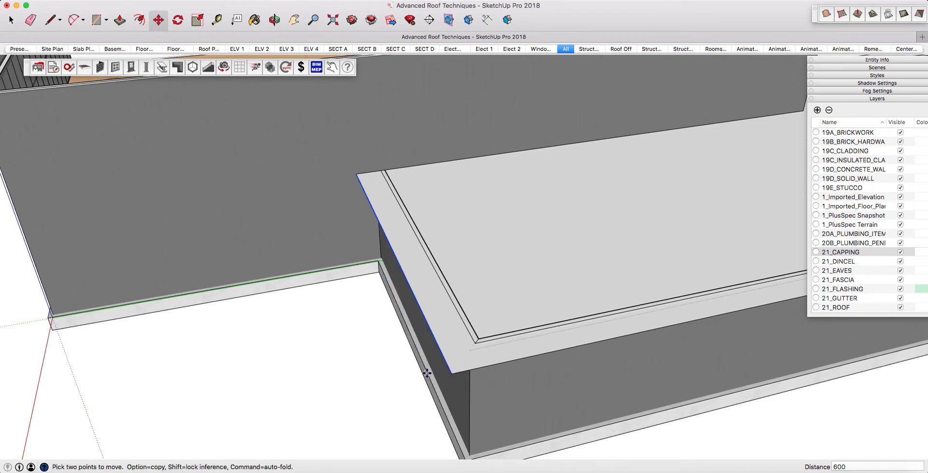
scroll(383, 321, down, 3)
key(space)
scroll(387, 263, down, 3)
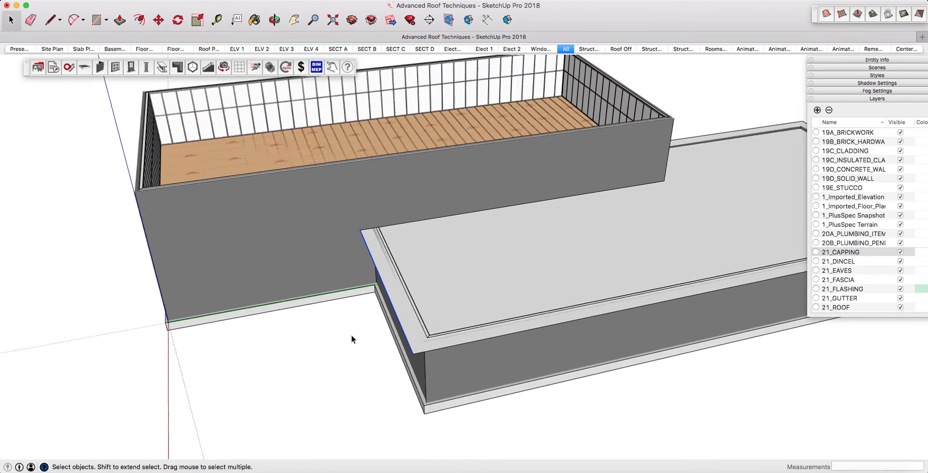
Select the lower storey's top face and generate a hip roof with Soffit / Eaves set to 0
middle_drag(601, 176, 523, 252)
middle_drag(681, 220, 572, 265)
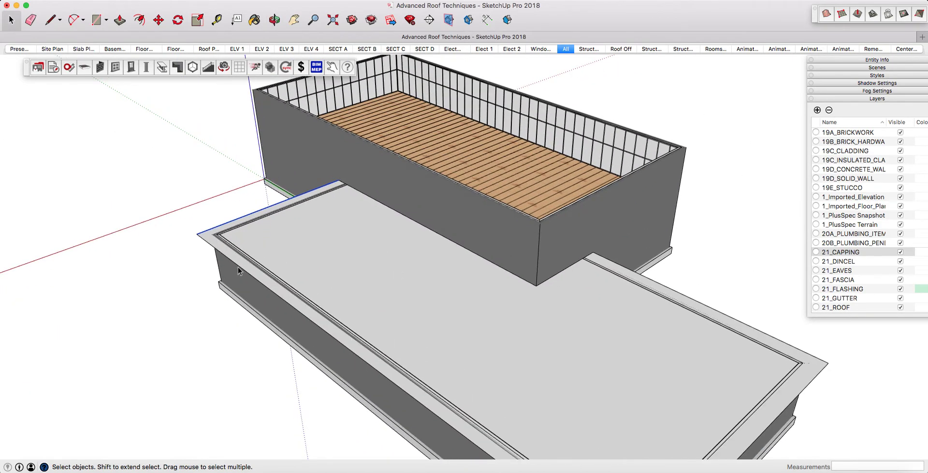
scroll(273, 242, down, 4)
click(402, 295)
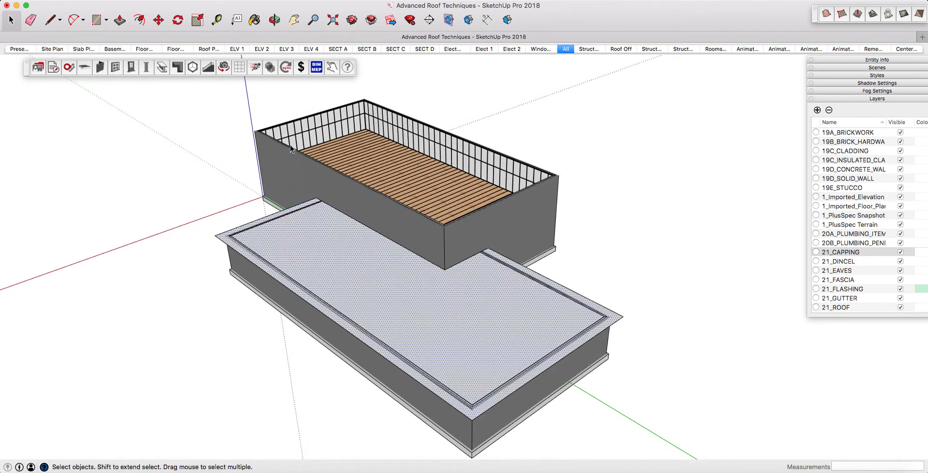
click(176, 68)
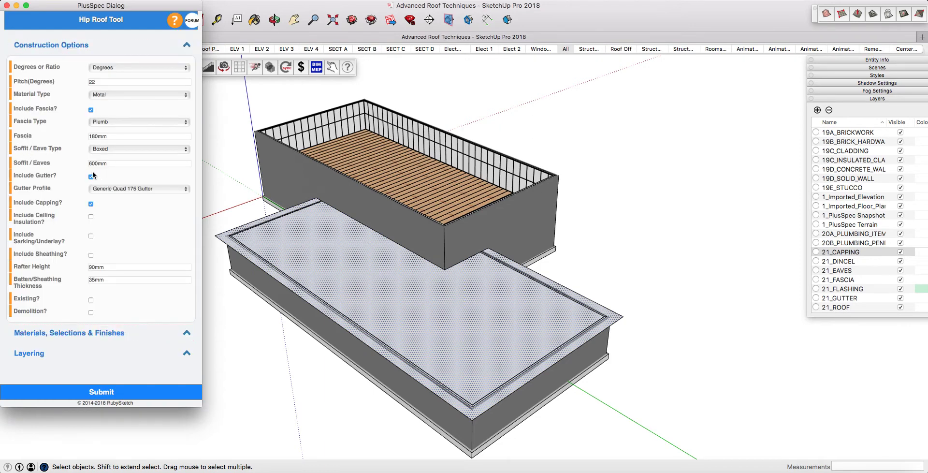
click(113, 163)
text(0)
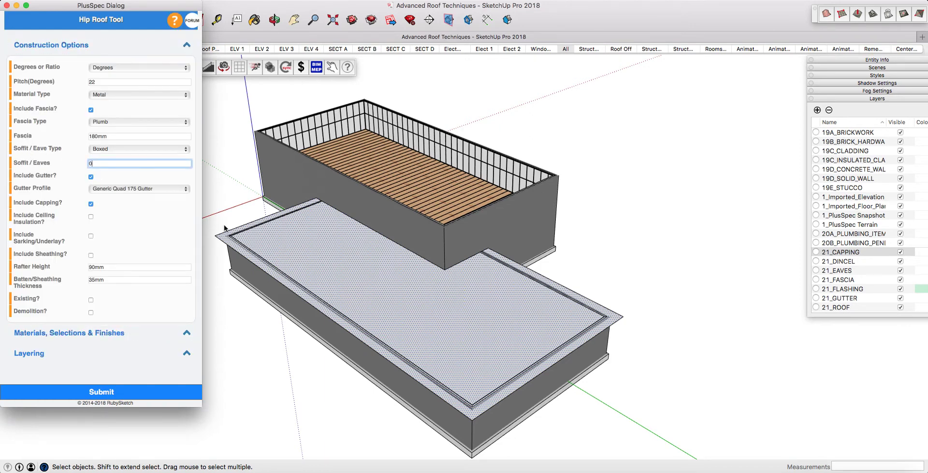
click(130, 394)
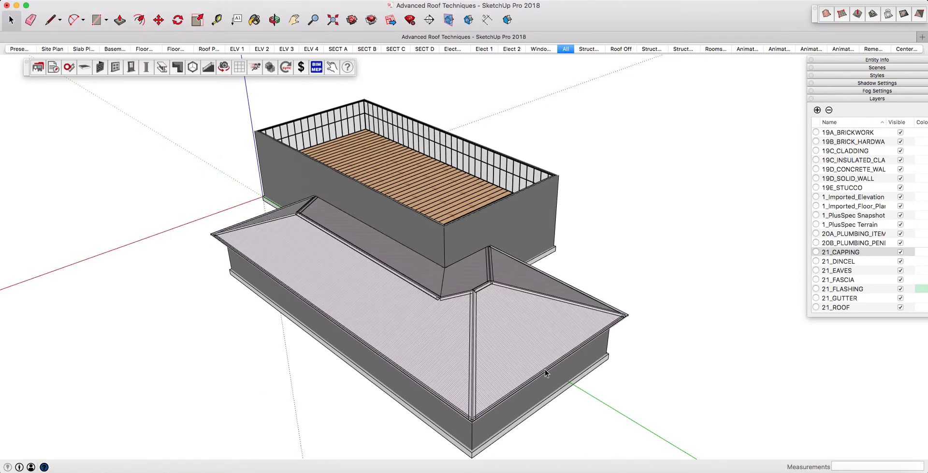
scroll(492, 389, up, 3)
middle_drag(531, 359, 483, 368)
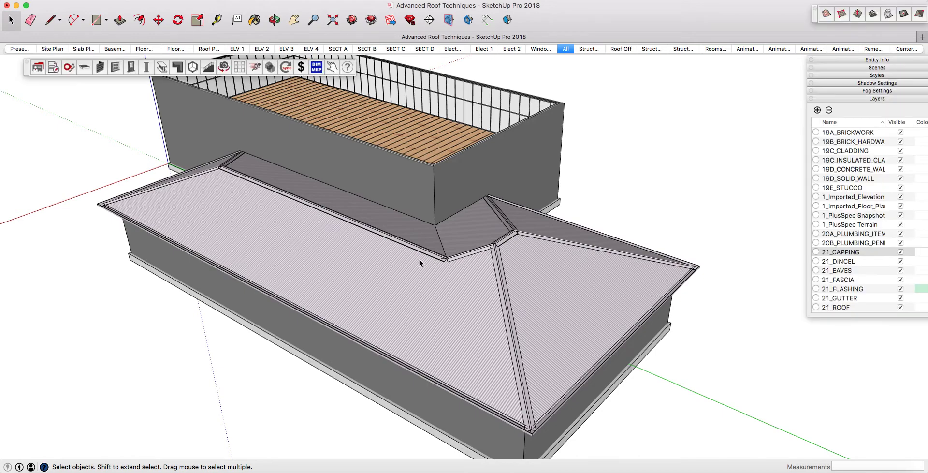
double_click(398, 226)
scroll(170, 121, up, 5)
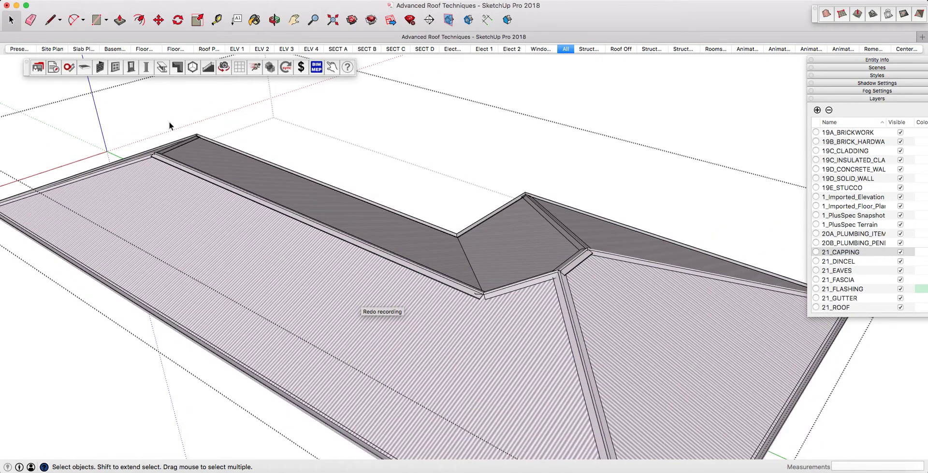
middle_drag(402, 207, 499, 241)
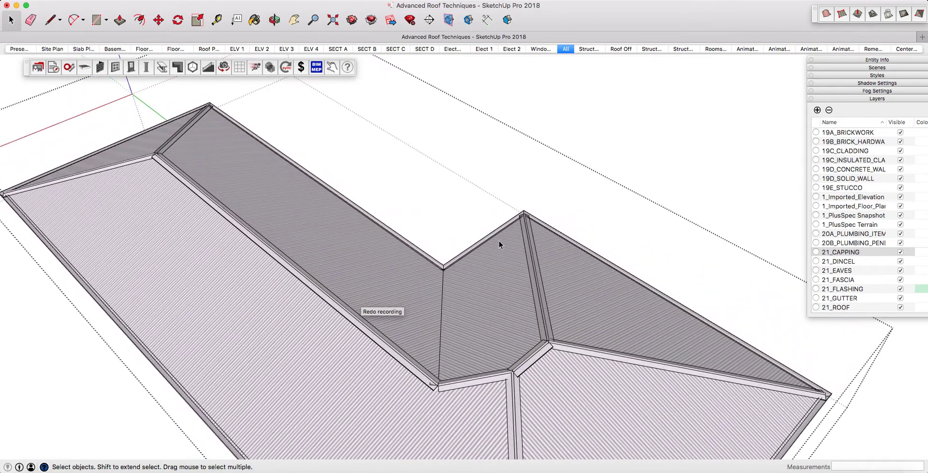
click(483, 237)
click(420, 249)
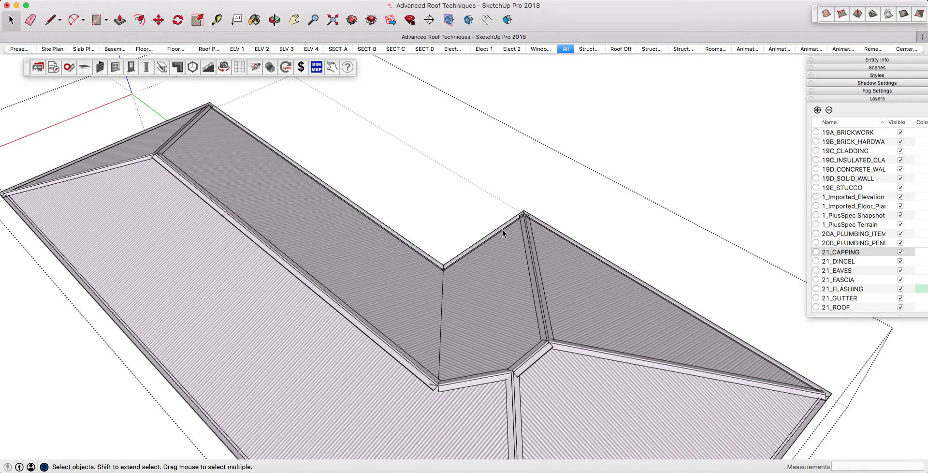
scroll(503, 230, down, 2)
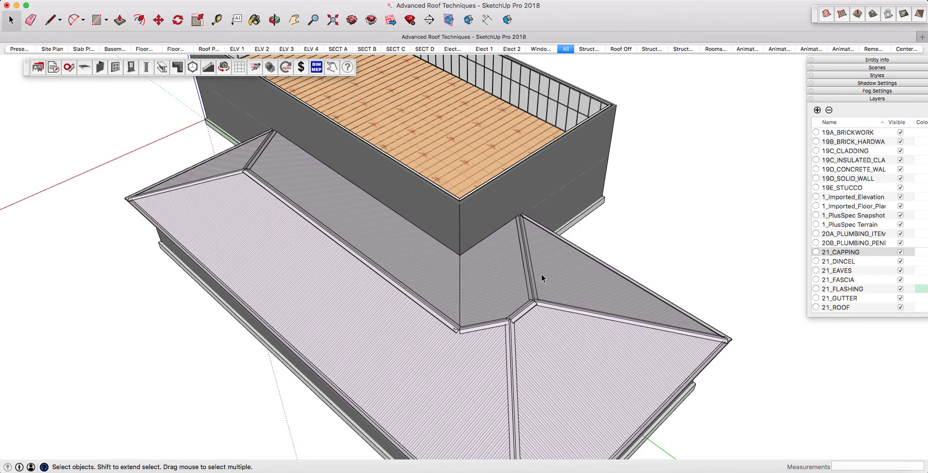
middle_drag(542, 274, 745, 277)
scroll(574, 246, up, 3)
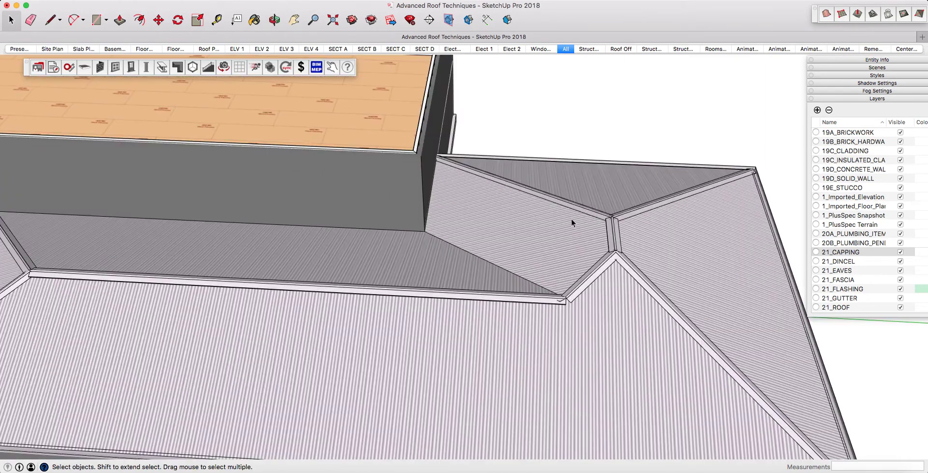
scroll(437, 258, down, 5)
scroll(490, 252, up, 3)
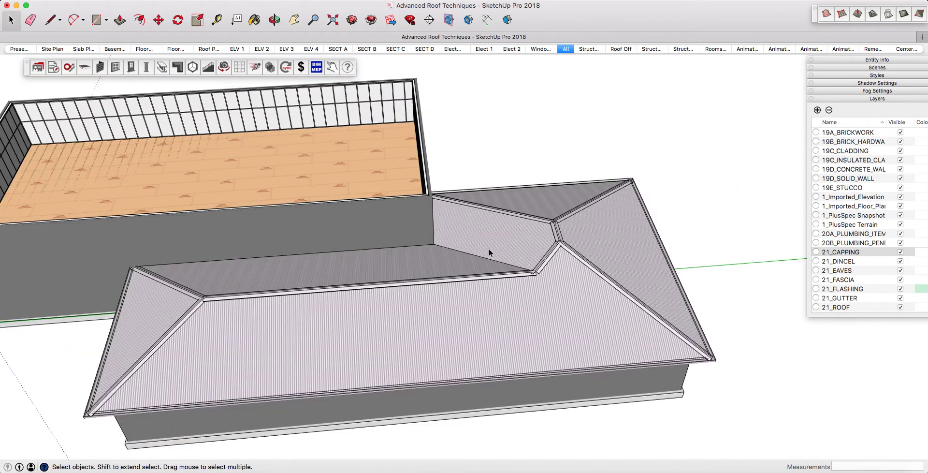
Apply Edit Roof Pitch/Add Gable to the roof plane against the upper wall, keeping pitch in degrees
right_click(499, 233)
mouse_move(556, 366)
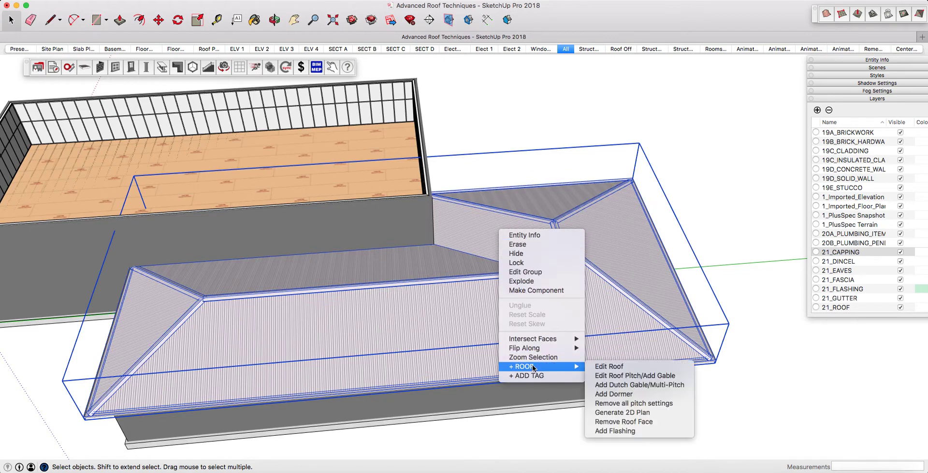
click(654, 376)
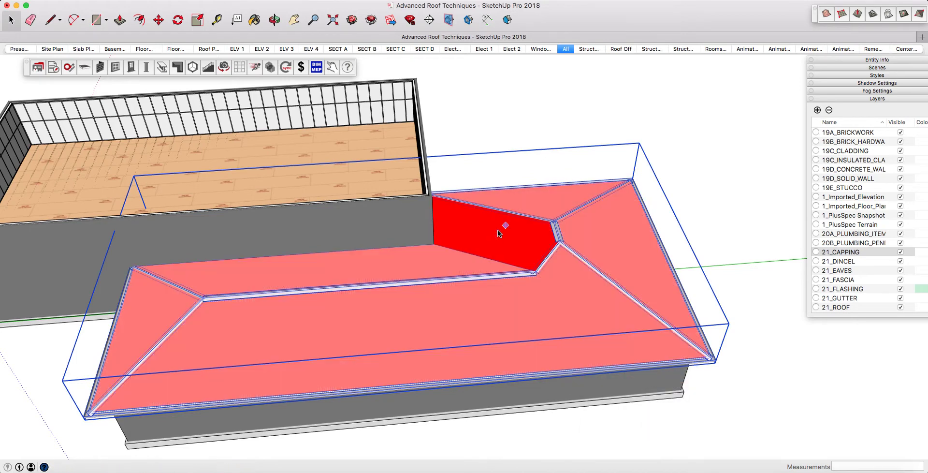
click(474, 208)
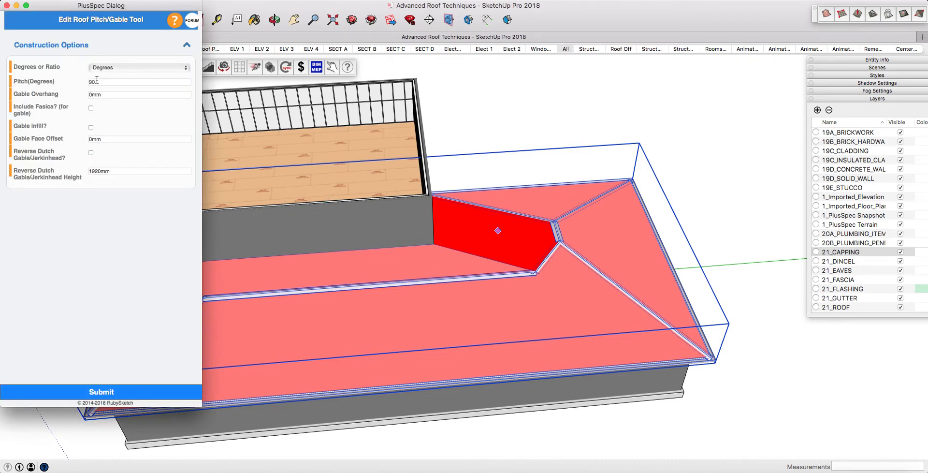
click(121, 65)
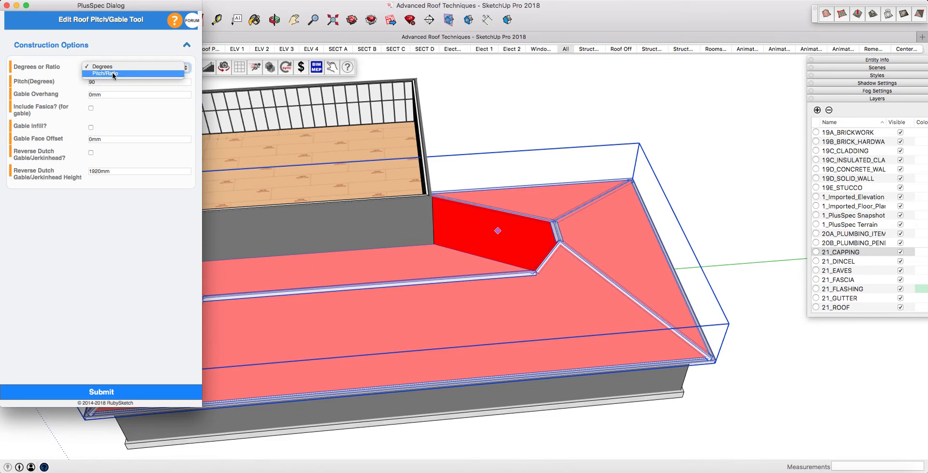
click(118, 66)
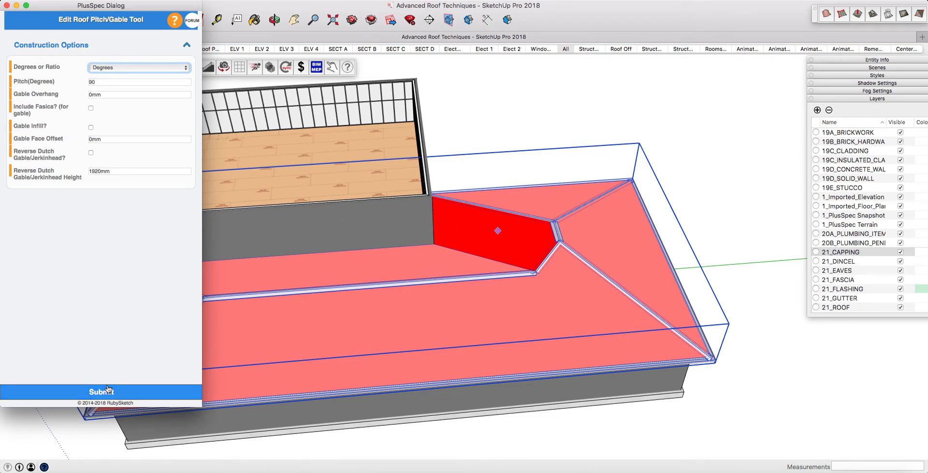
click(131, 394)
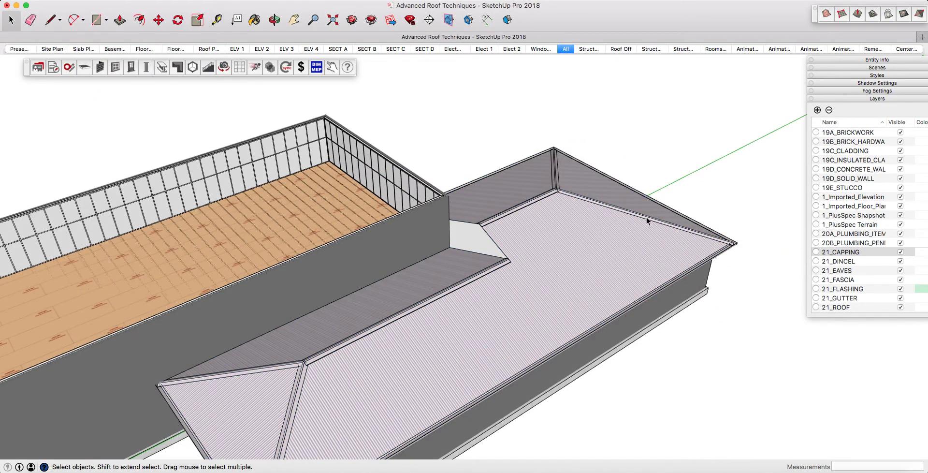
middle_drag(534, 219, 504, 320)
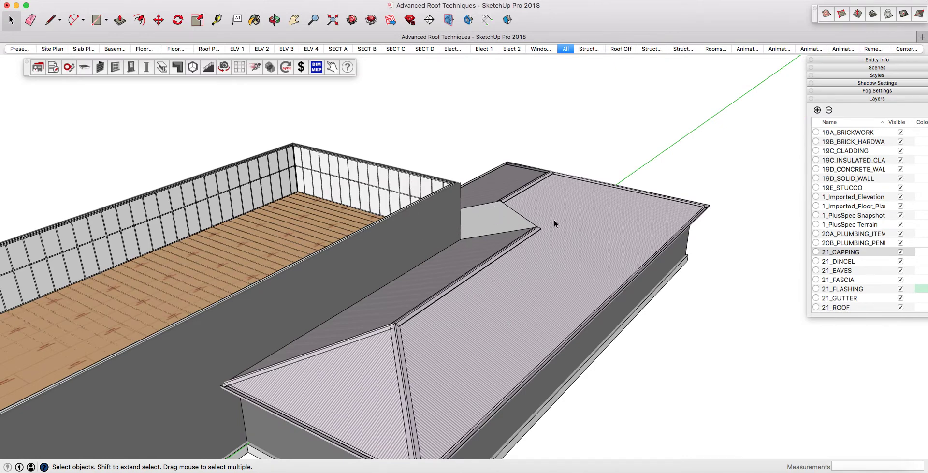
middle_drag(545, 223, 477, 151)
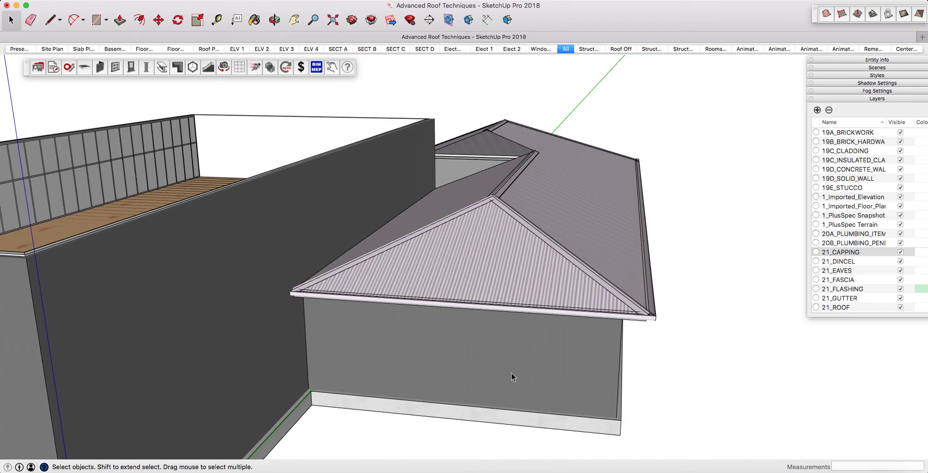
middle_drag(518, 339, 325, 224)
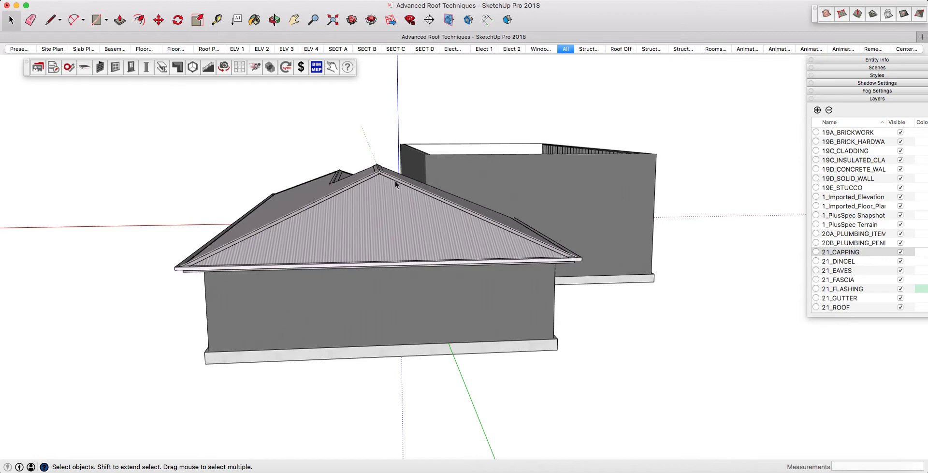
middle_drag(360, 261, 608, 243)
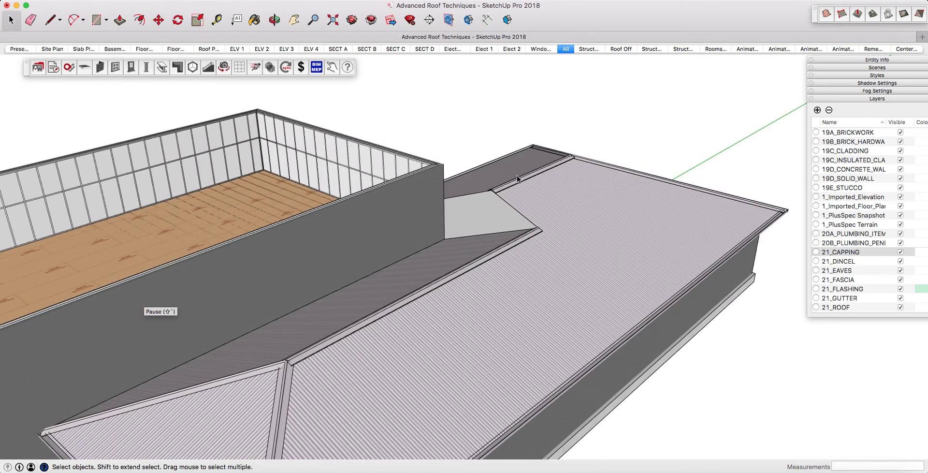
scroll(519, 179, up, 2)
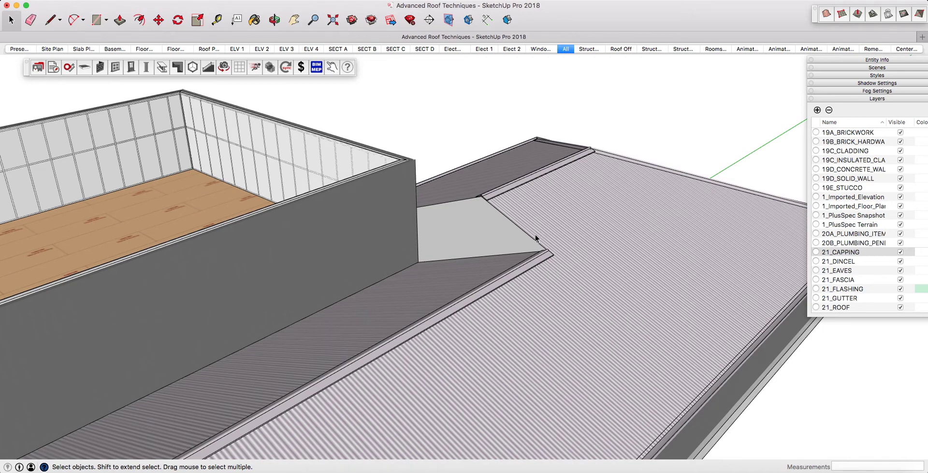
scroll(532, 239, down, 1)
middle_drag(522, 204, 533, 236)
Toggle the 21_CAPPING layer's visibility and measure from the grey face's corner
right_click(518, 174)
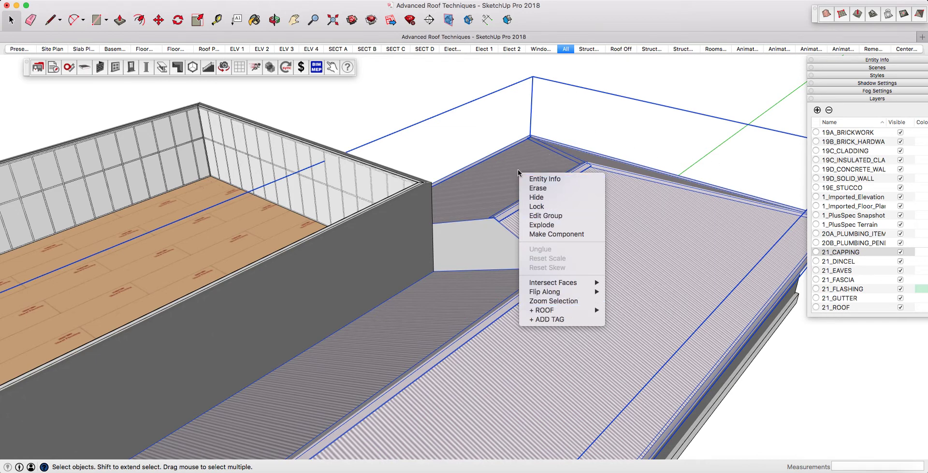
click(692, 119)
scroll(527, 220, down, 2)
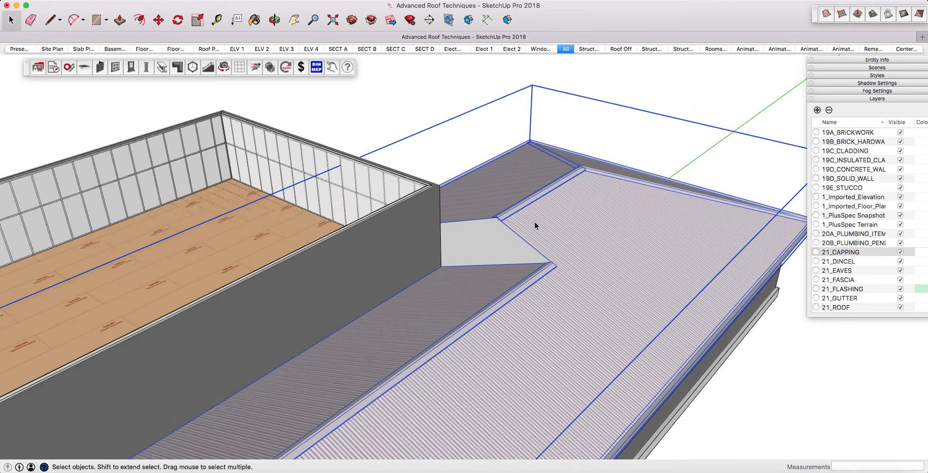
click(900, 252)
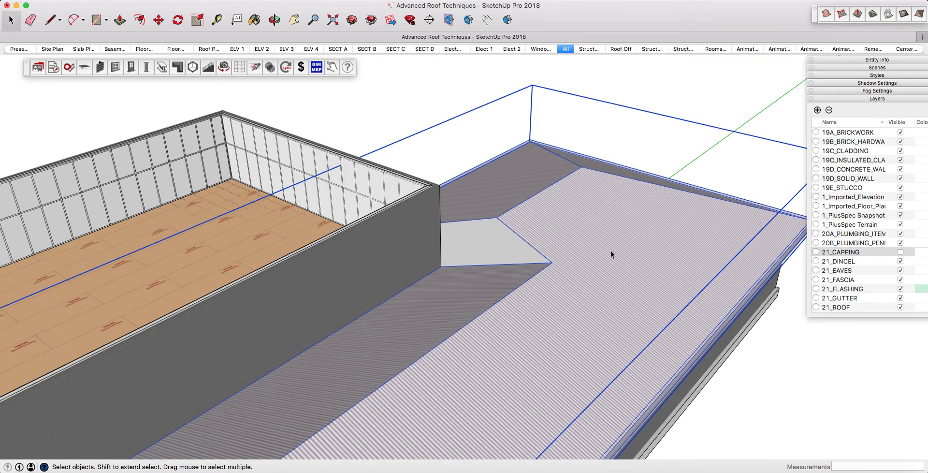
scroll(553, 255, up, 2)
key(t)
click(558, 269)
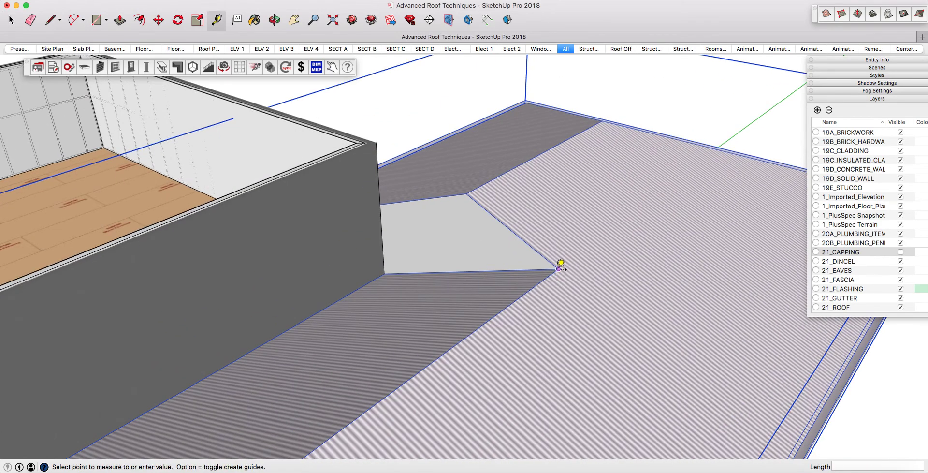
scroll(471, 193, down, 3)
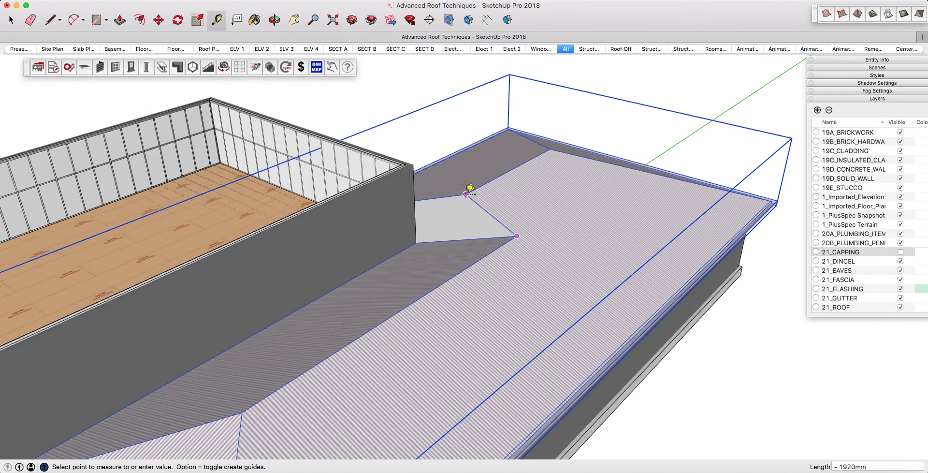
key(space)
Select the lower-storey roof and choose Edit Roof Pitch/Add Gable from its + ROOF options
click(900, 252)
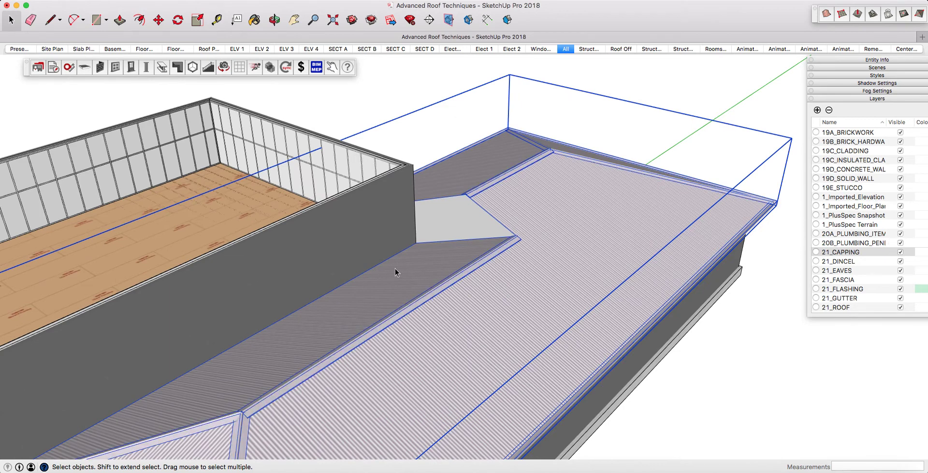
right_click(391, 262)
mouse_move(449, 400)
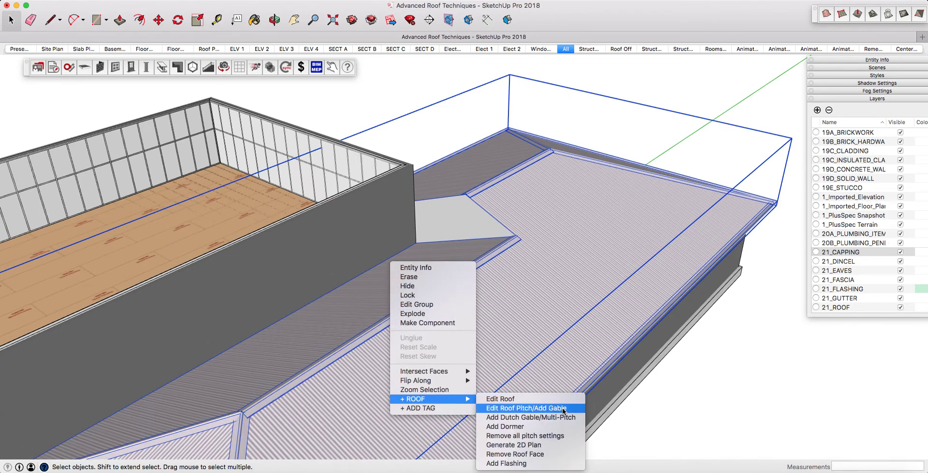
click(525, 407)
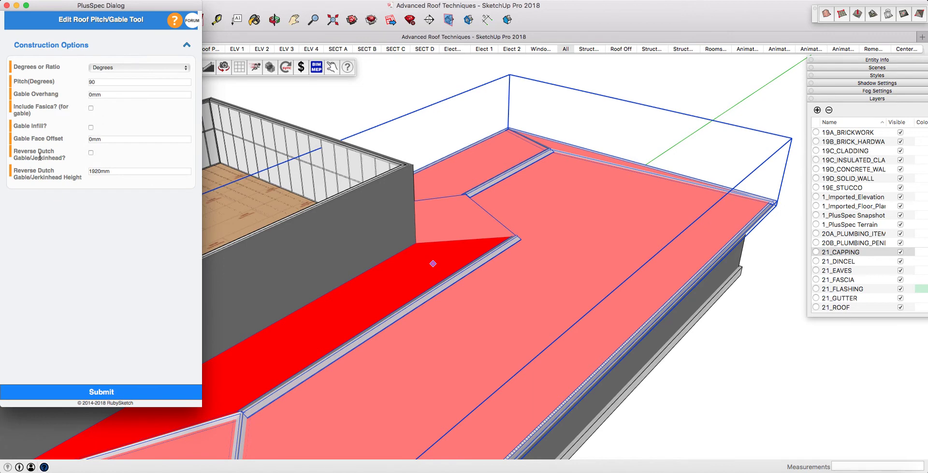
Enable Reverse Dutch Gable/Jerkinhead at 1920mm height and rebuild the lower roof
click(91, 153)
double_click(89, 170)
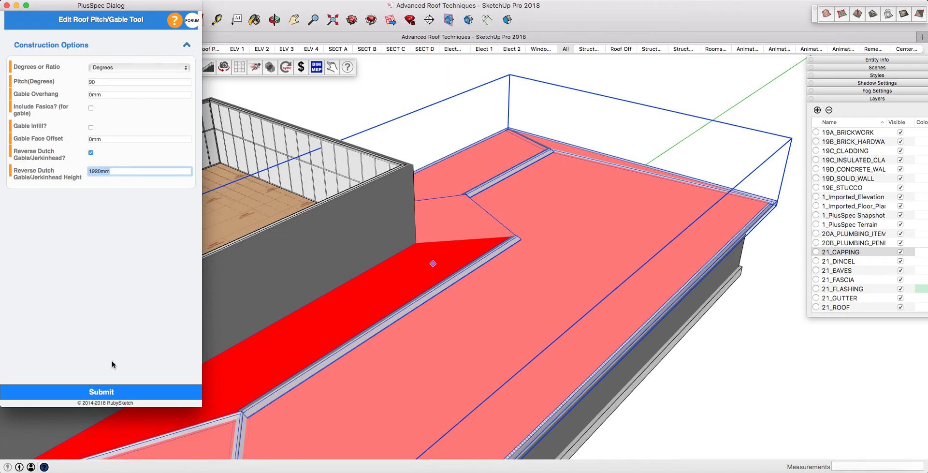
click(110, 393)
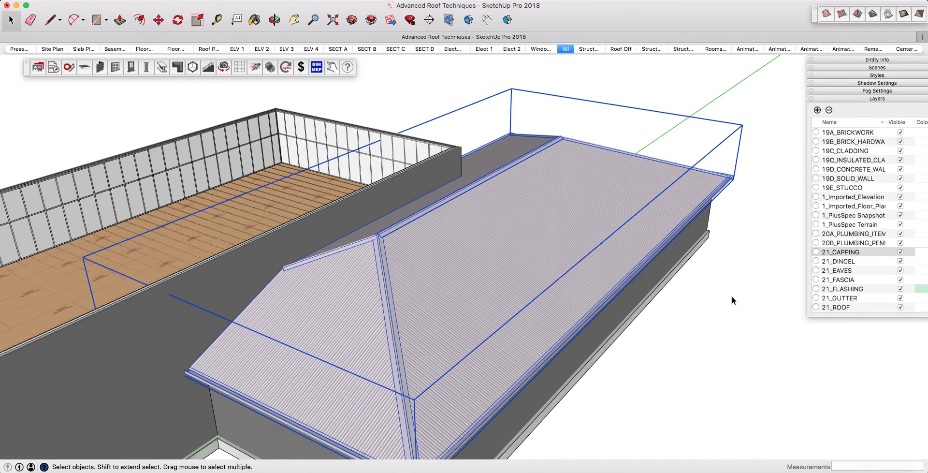
click(728, 294)
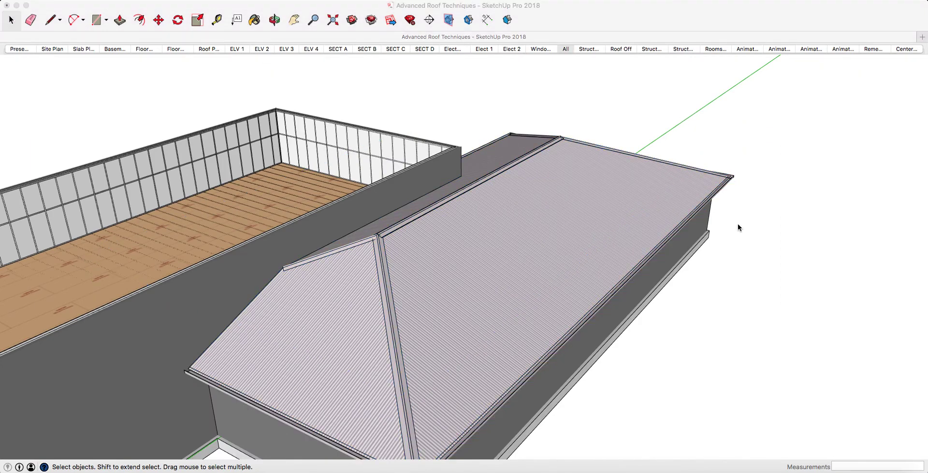
double_click(320, 289)
middle_drag(334, 279, 600, 401)
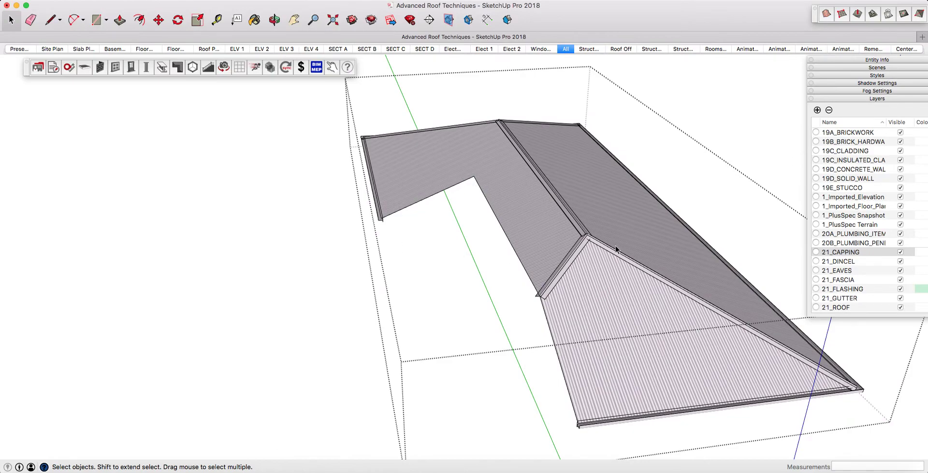
middle_drag(479, 192, 304, 272)
key(Escape)
scroll(475, 256, up, 3)
scroll(406, 249, down, 3)
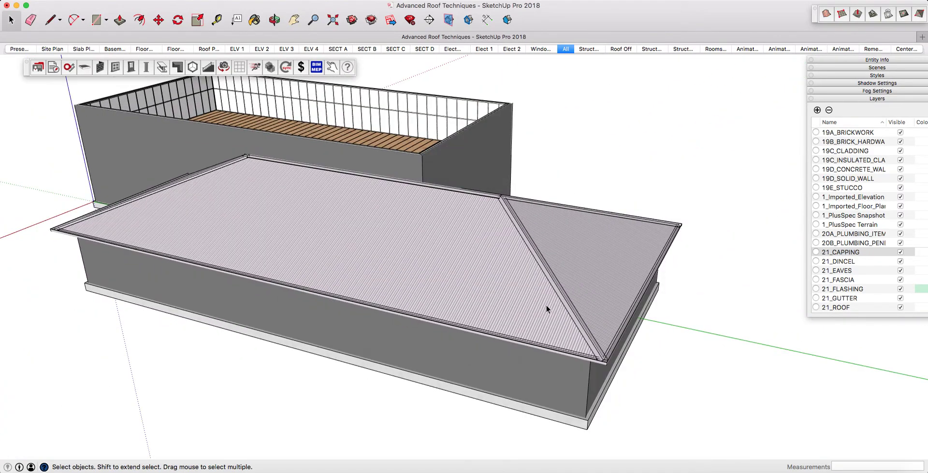
middle_drag(609, 309, 605, 320)
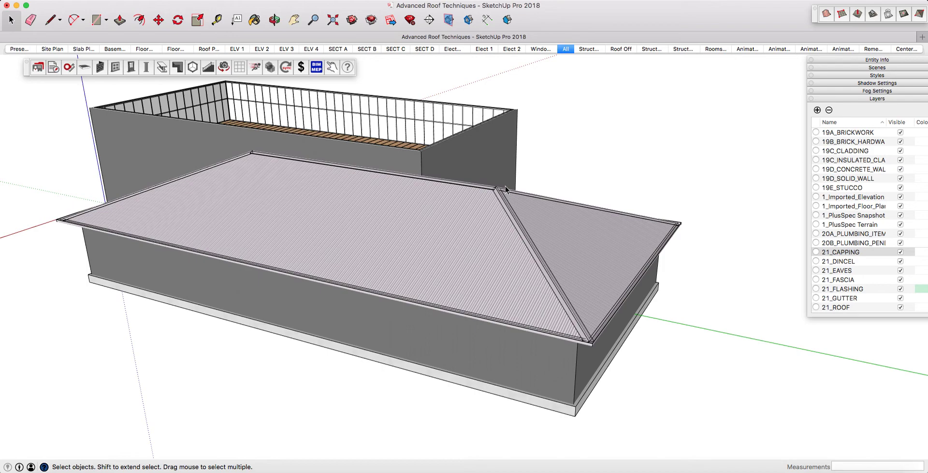
scroll(598, 330, up, 5)
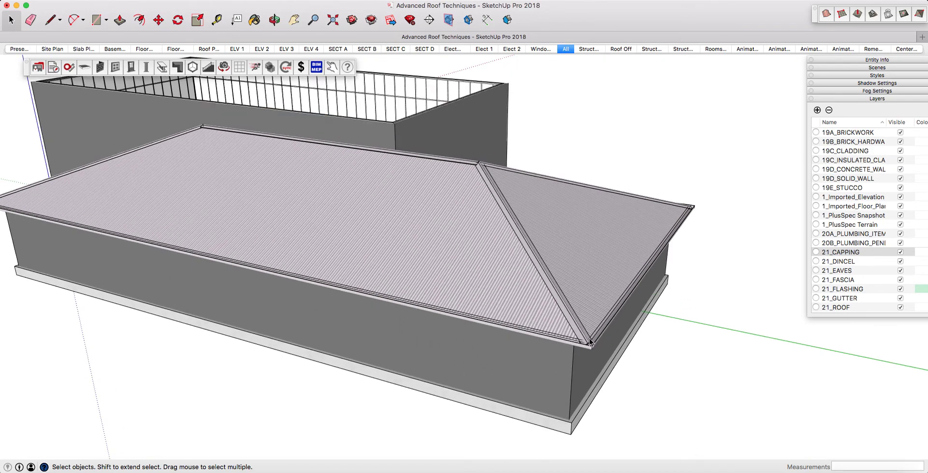
middle_drag(589, 336, 603, 245)
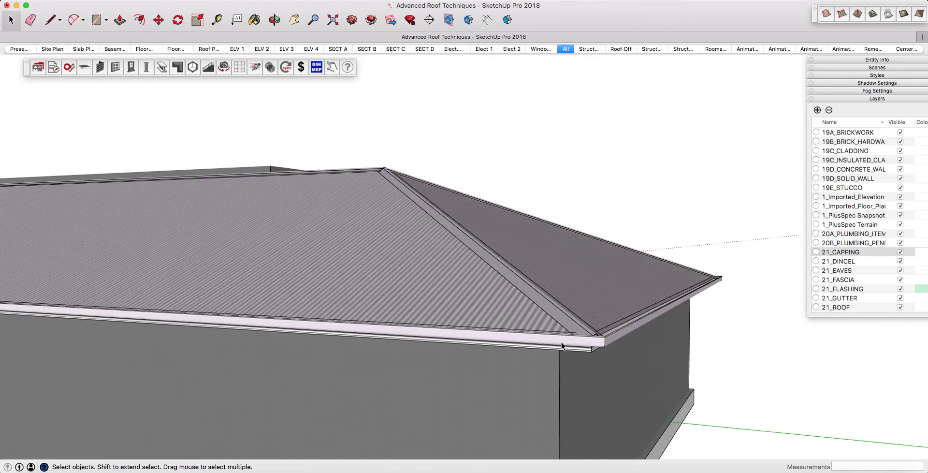
scroll(592, 358, down, 1)
middle_drag(583, 358, 615, 361)
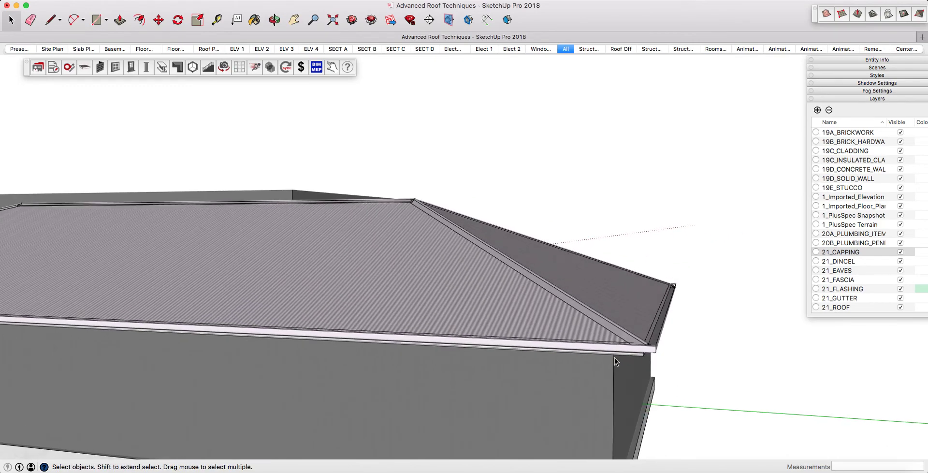
scroll(544, 307, down, 5)
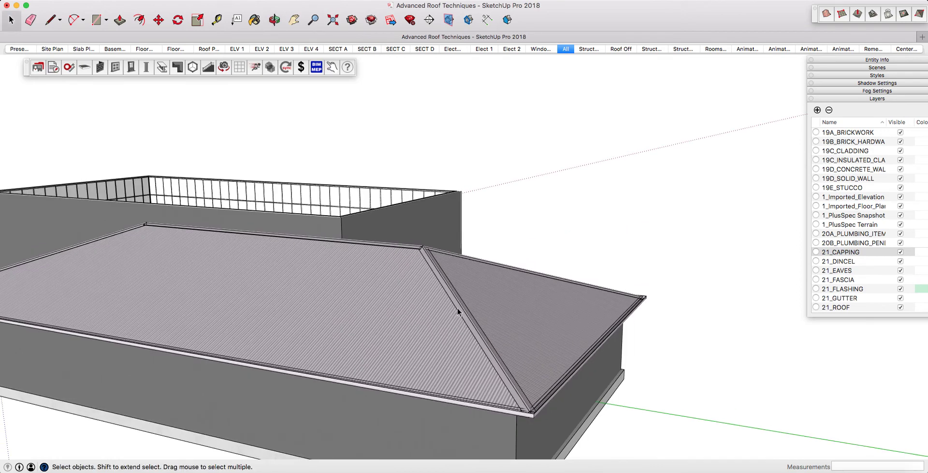
click(457, 308)
middle_drag(514, 365, 571, 379)
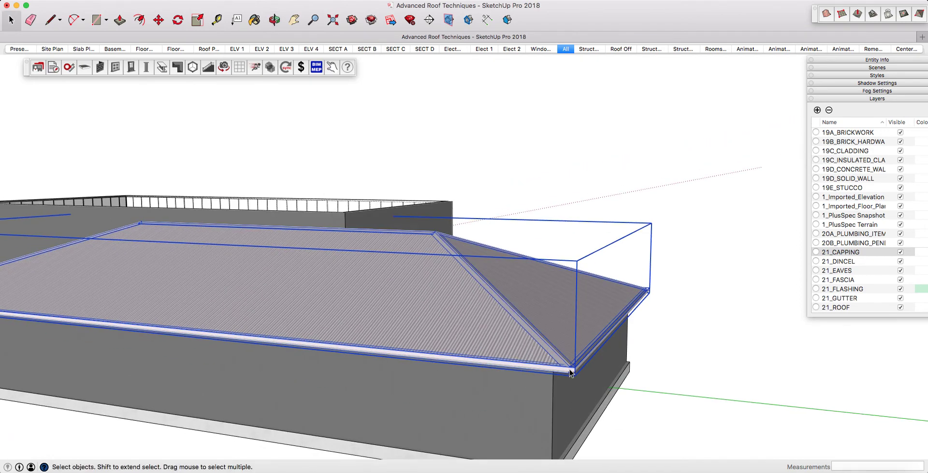
scroll(573, 374, down, 2)
middle_drag(548, 325, 505, 373)
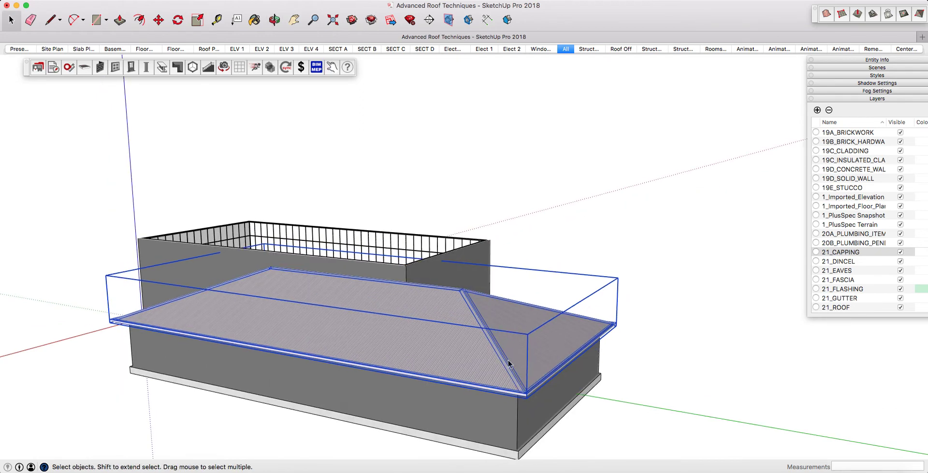
click(705, 364)
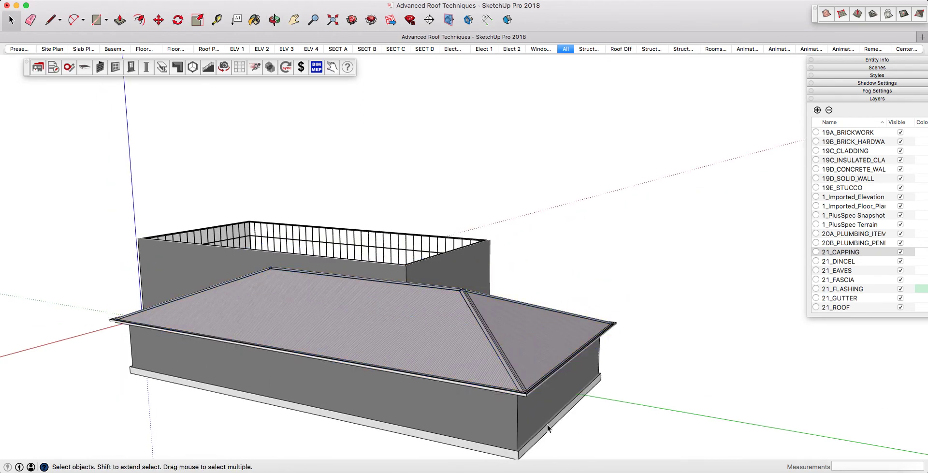
Generate a new 22° metal hip roof from the walls with Soffit / Eaves set to 600
right_click(488, 404)
mouse_move(567, 452)
mouse_move(709, 459)
click(749, 451)
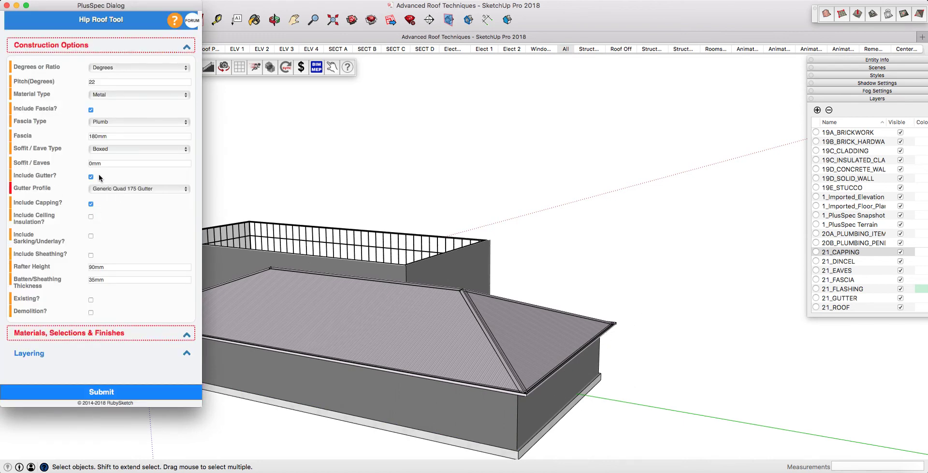
click(111, 162)
text(600)
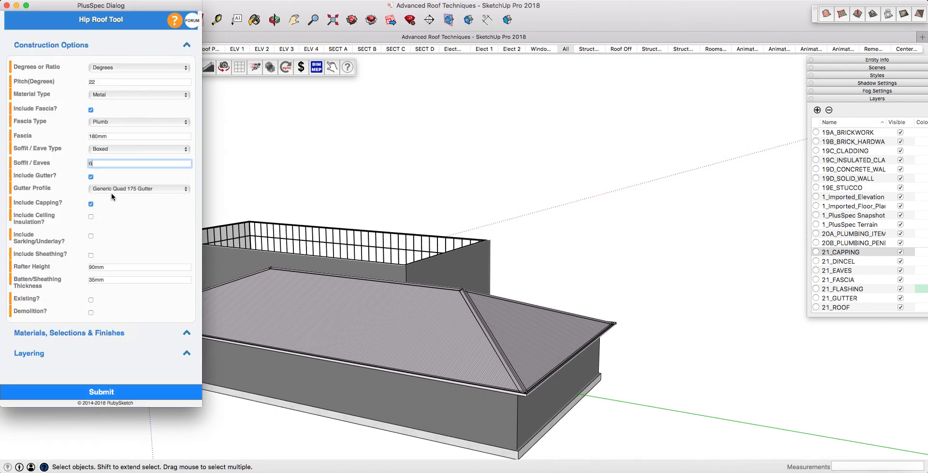
click(143, 391)
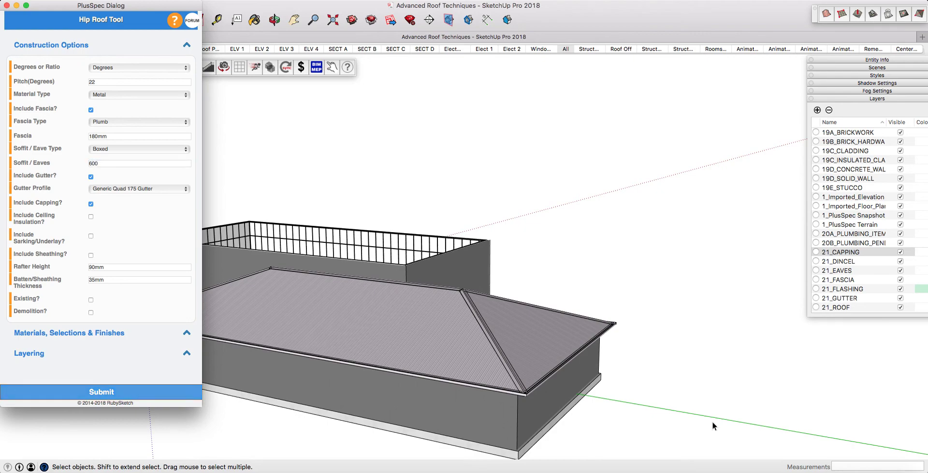
scroll(523, 414, up, 5)
middle_drag(534, 343, 539, 324)
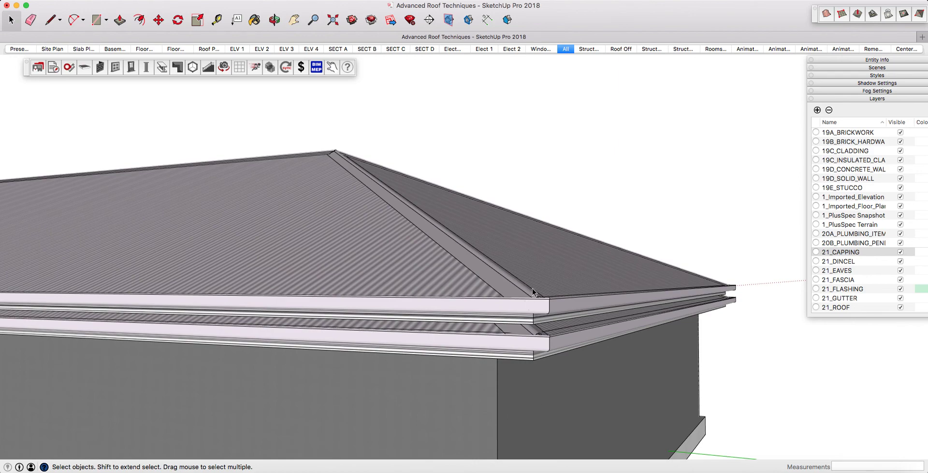
Move the upper roof group down by its corner onto the other roof's eave endpoint
click(534, 320)
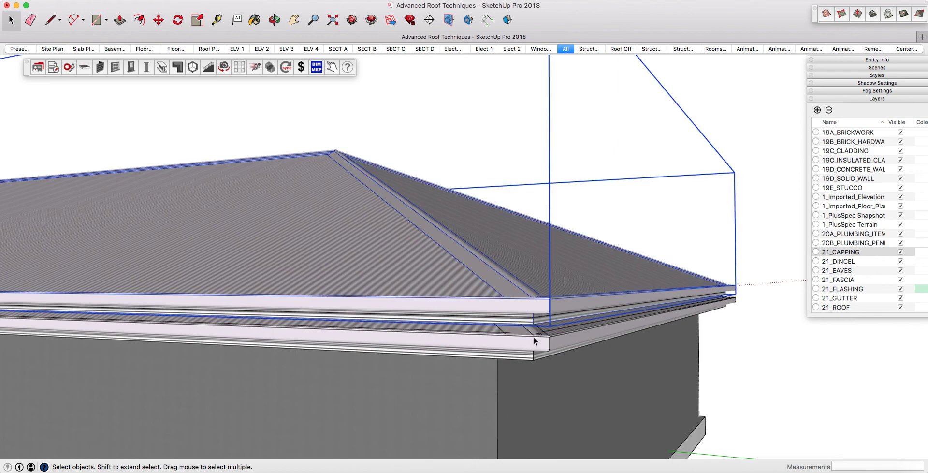
scroll(520, 380, up, 2)
middle_drag(518, 376, 553, 347)
key(m)
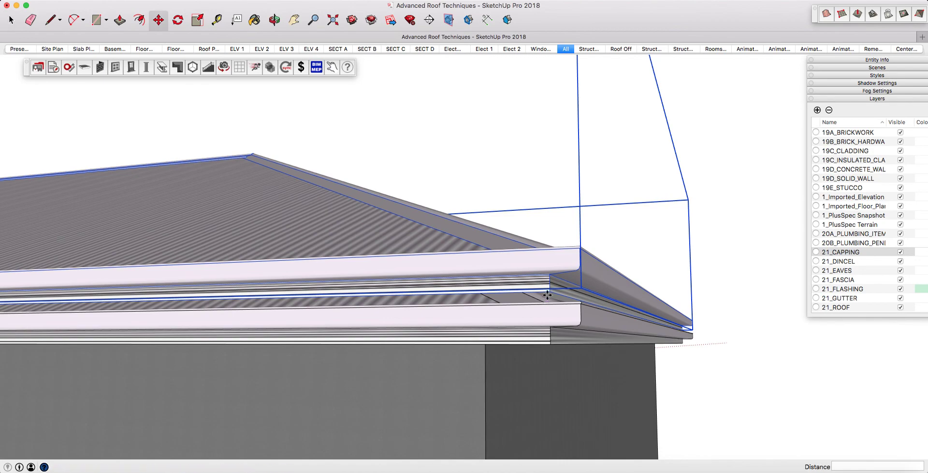
click(552, 291)
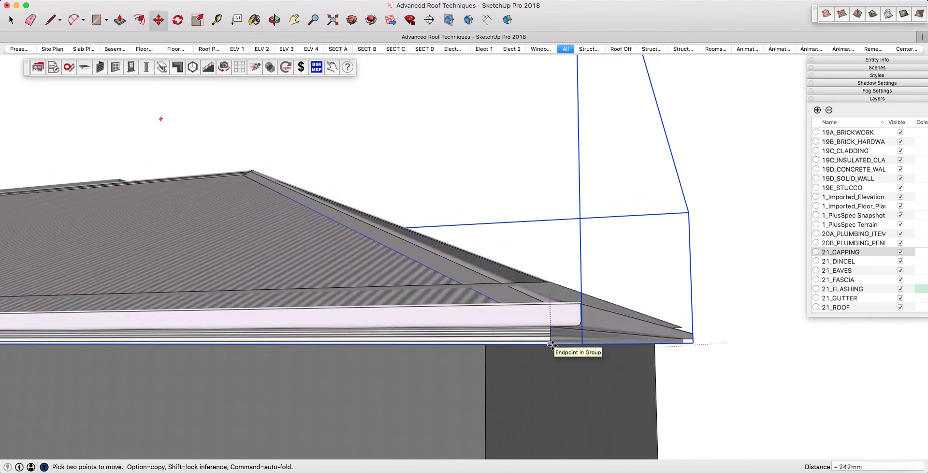
middle_drag(547, 356, 244, 255)
key(space)
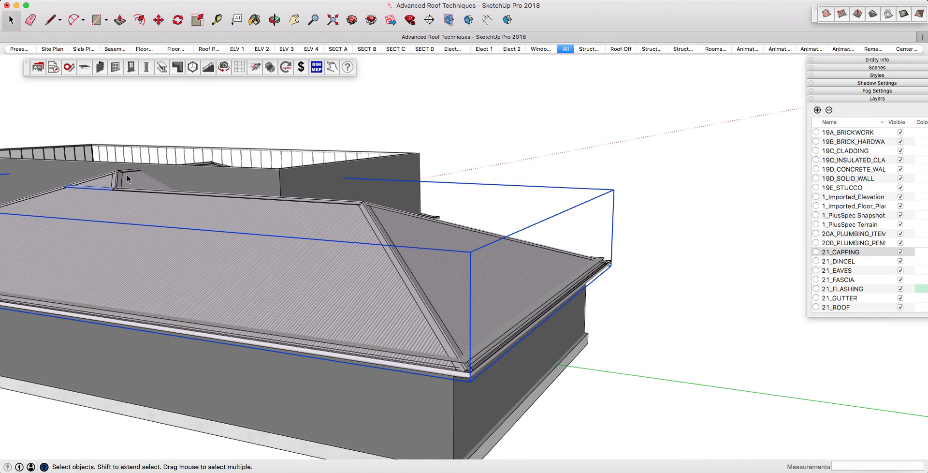
Orbit around the roof and inspect the eave to confirm the eaves form one line
middle_drag(135, 189, 125, 203)
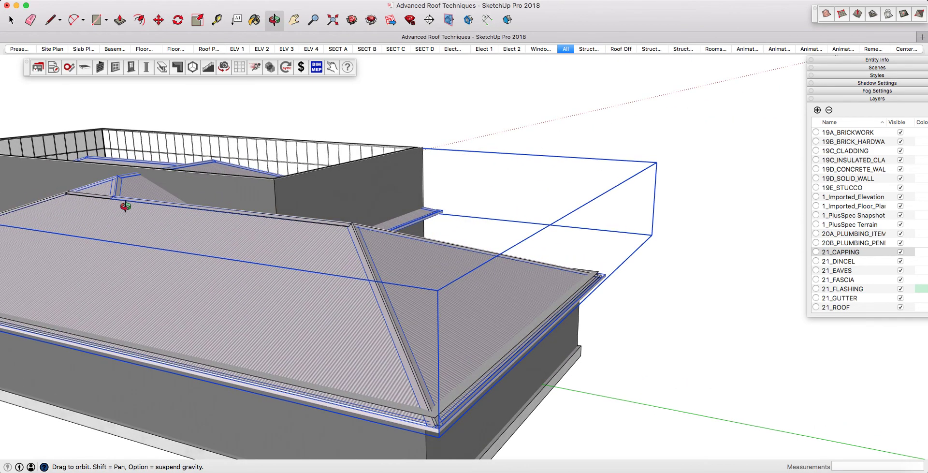
click(216, 209)
scroll(451, 278, down, 2)
middle_drag(370, 280, 289, 372)
scroll(292, 350, up, 4)
click(293, 356)
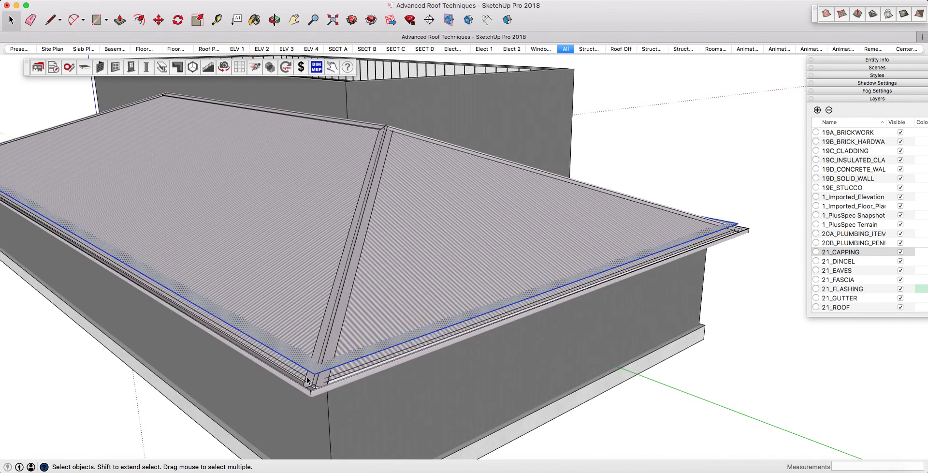
scroll(348, 372, down, 3)
key(Escape)
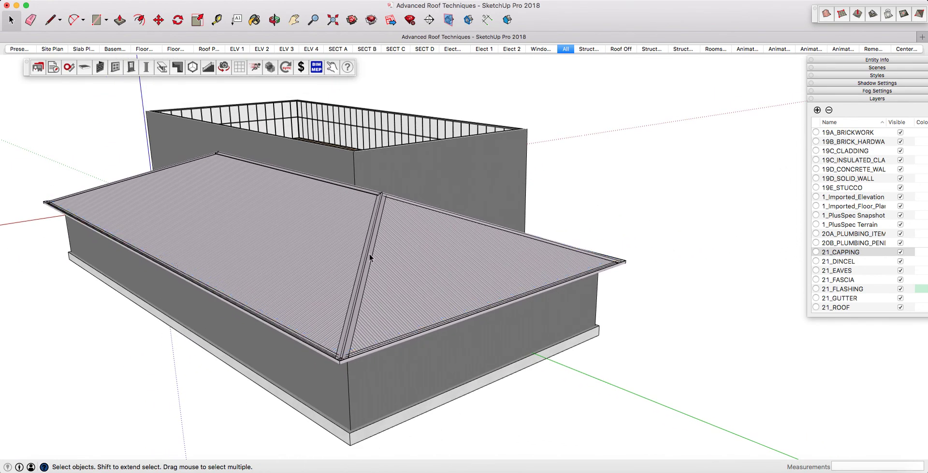
key(o)
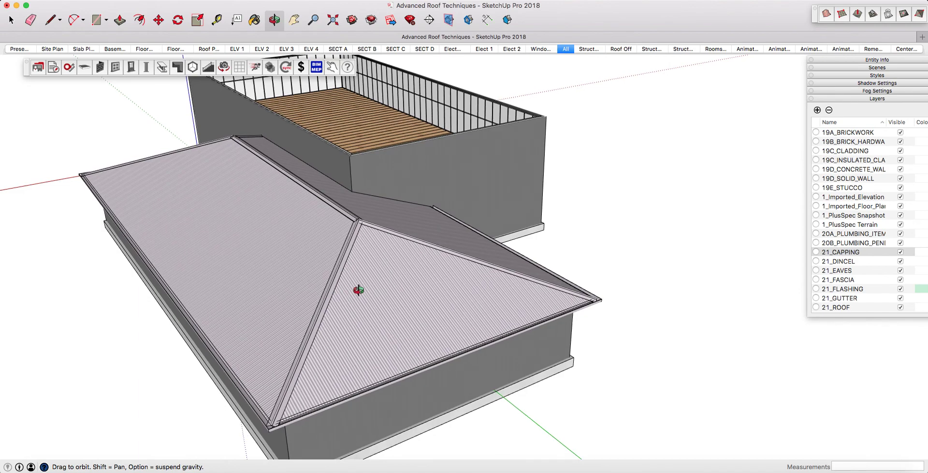